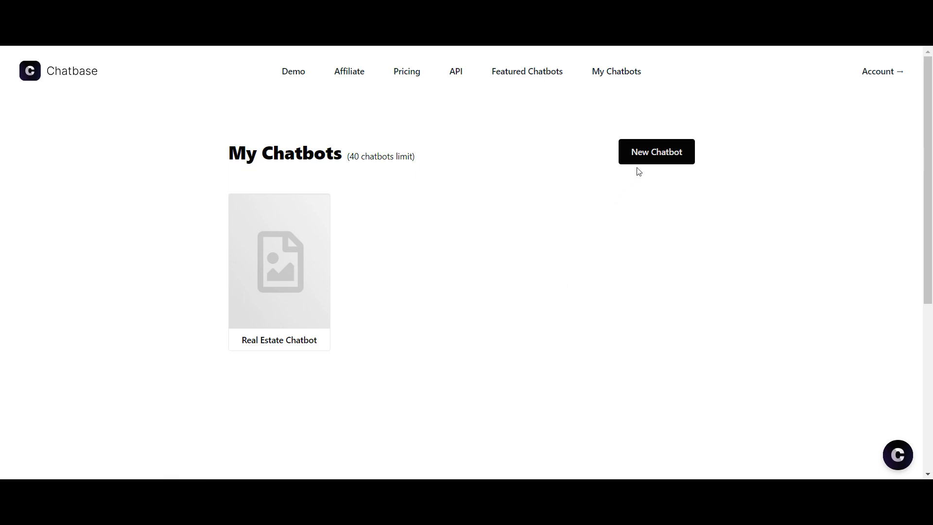
Step: Start a new chatbot and view its Text, Website, Q&A and Files data source options
left_click(648, 154)
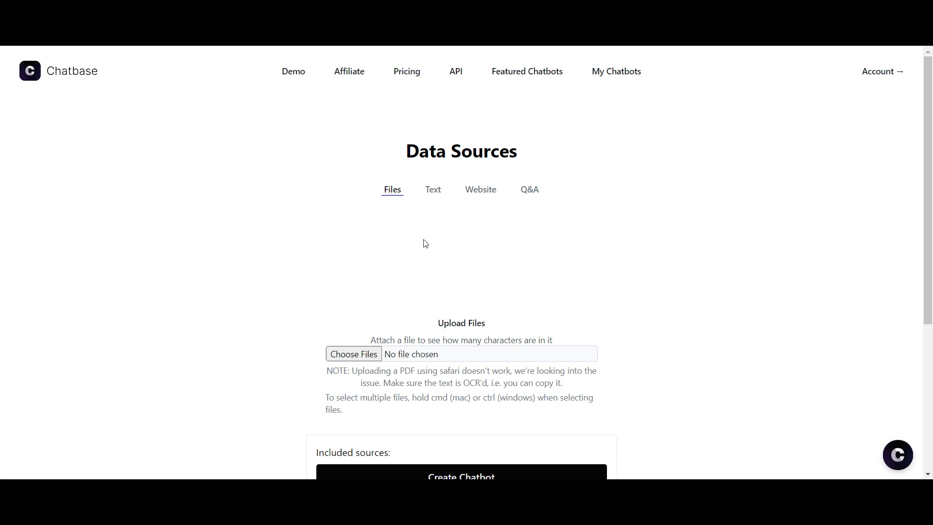
left_click(436, 195)
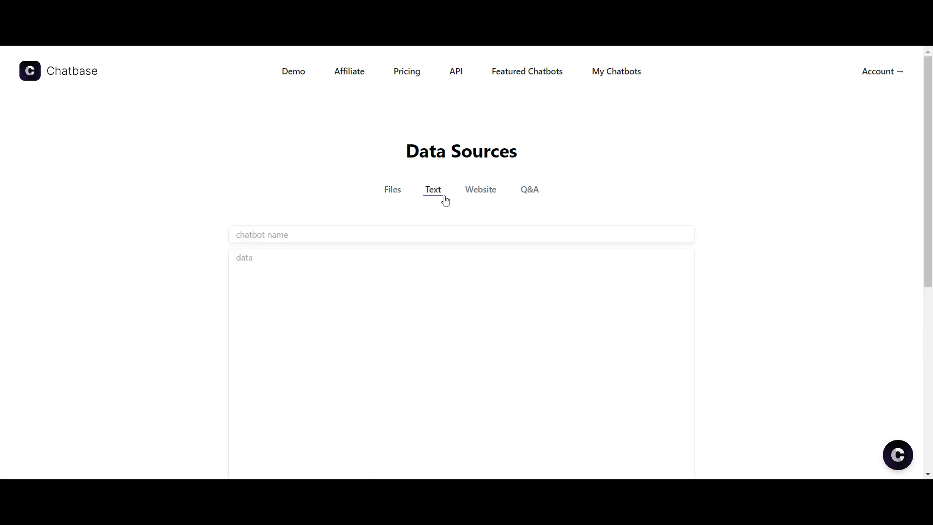
left_click(478, 196)
left_click(534, 194)
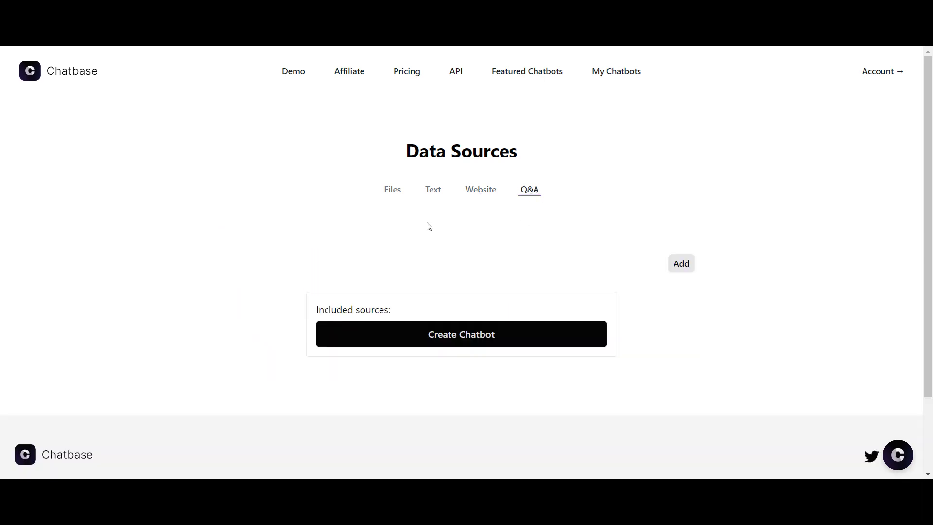
left_click(392, 192)
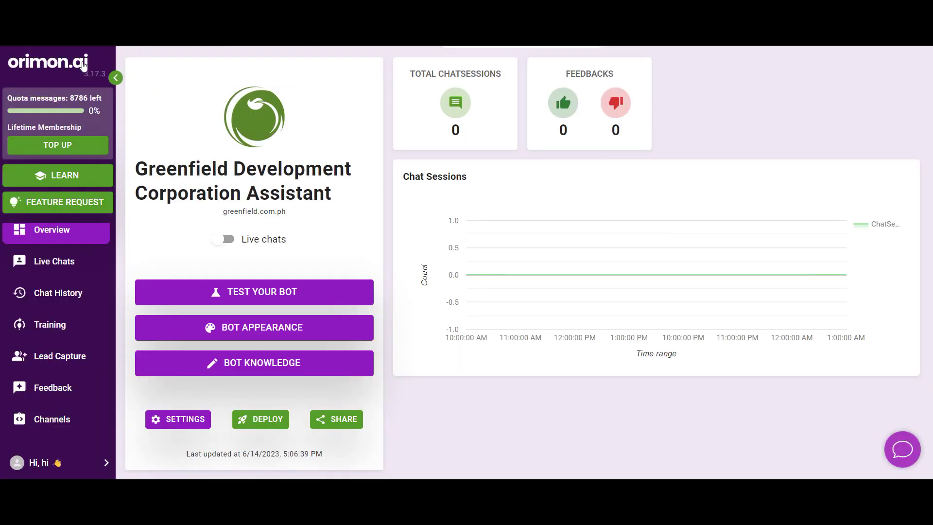
Step: From the bot list, create a new Orimon.ai bot set to Teach Manually
left_click(83, 63)
left_click(252, 116)
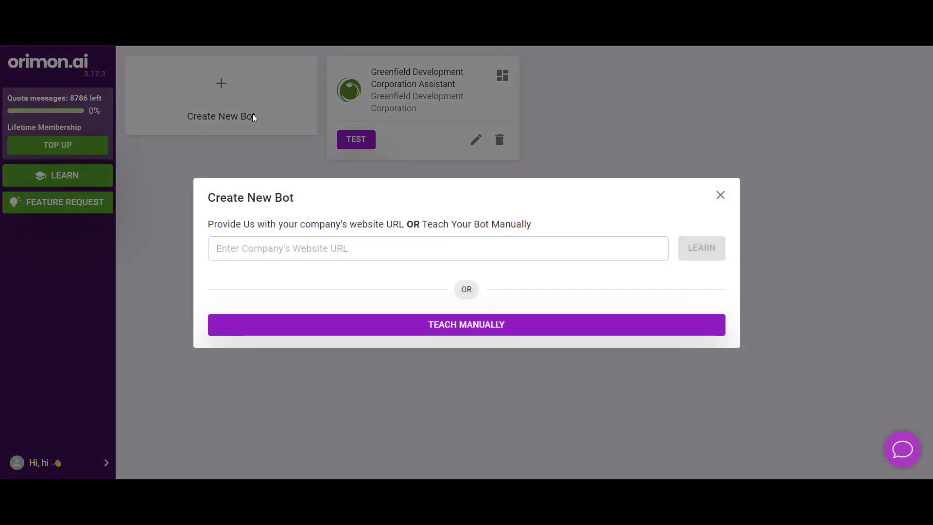
left_click(464, 327)
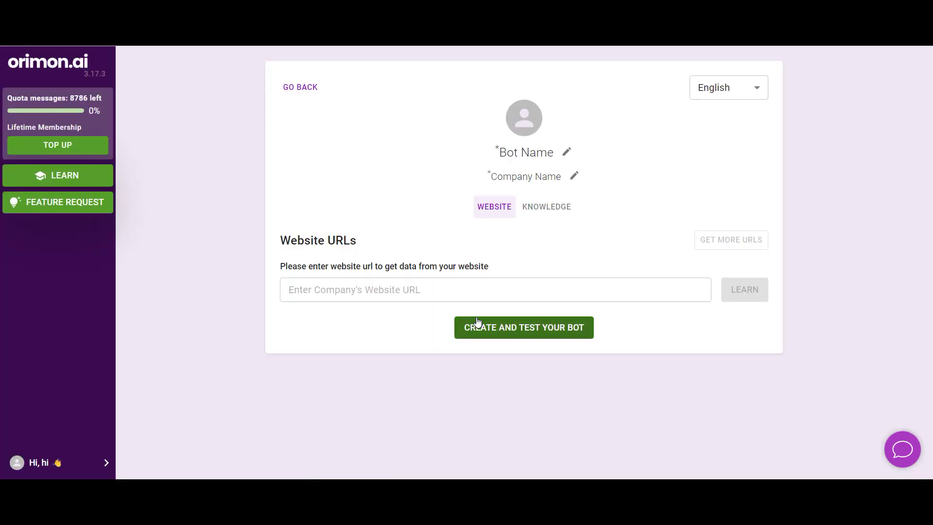
left_click(469, 295)
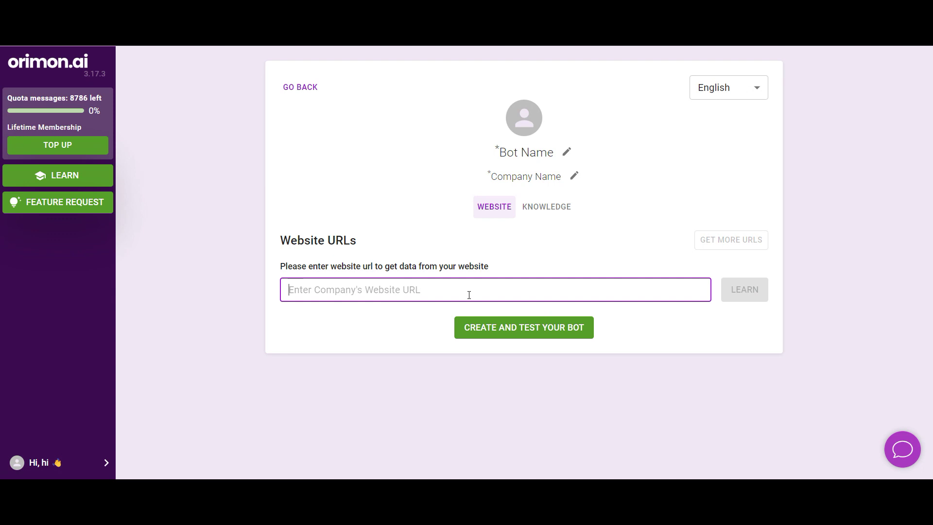
Step: Review the manual Knowledge entry form, then return to the Website URLs option
left_click(557, 211)
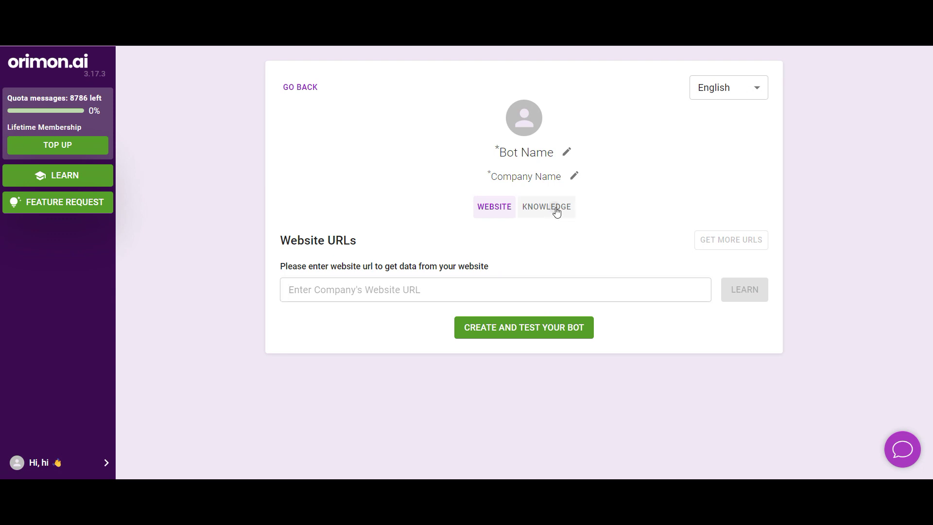
left_click(492, 211)
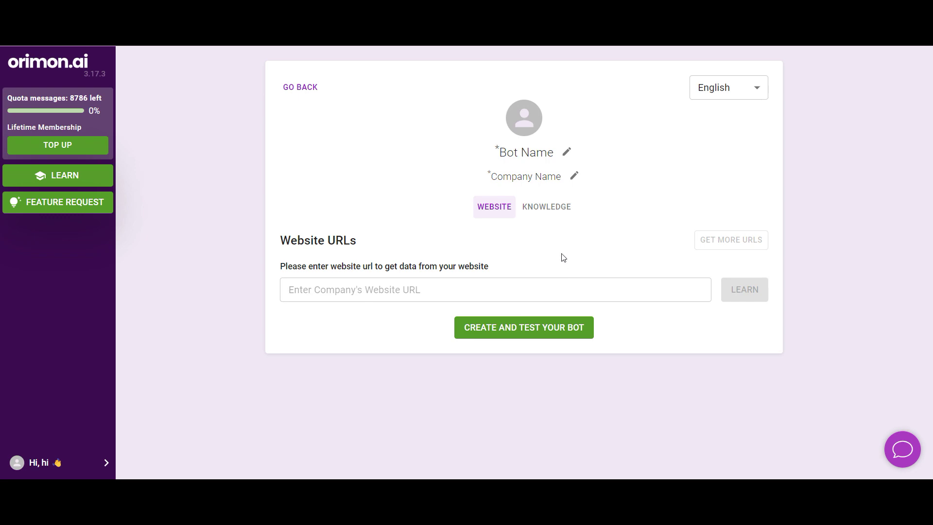
left_click(563, 212)
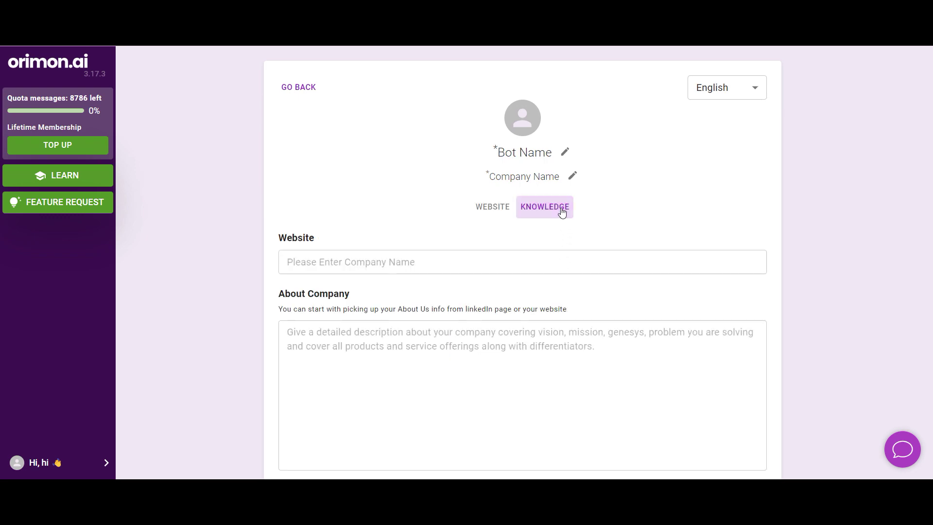
scroll(530, 301, "down", 2)
scroll(499, 367, "down", 5)
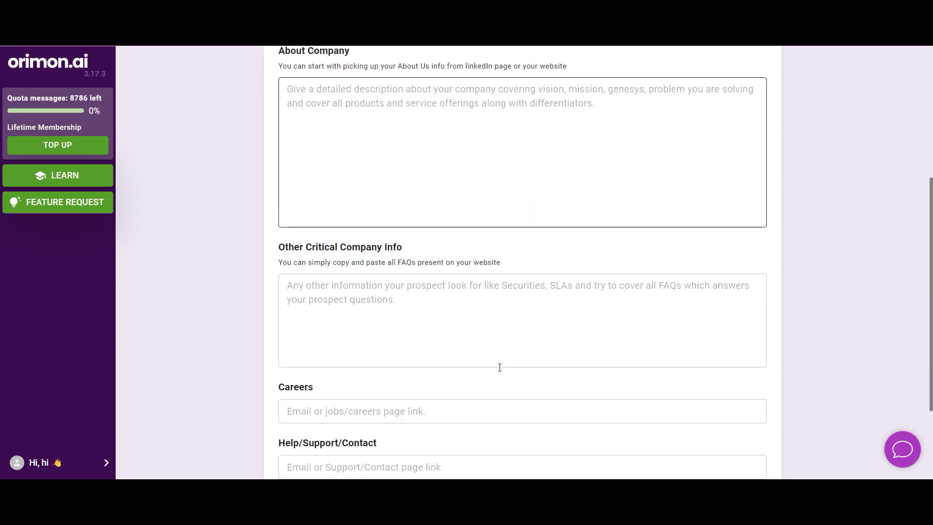
scroll(500, 367, "up", 4)
scroll(578, 328, "up", 3)
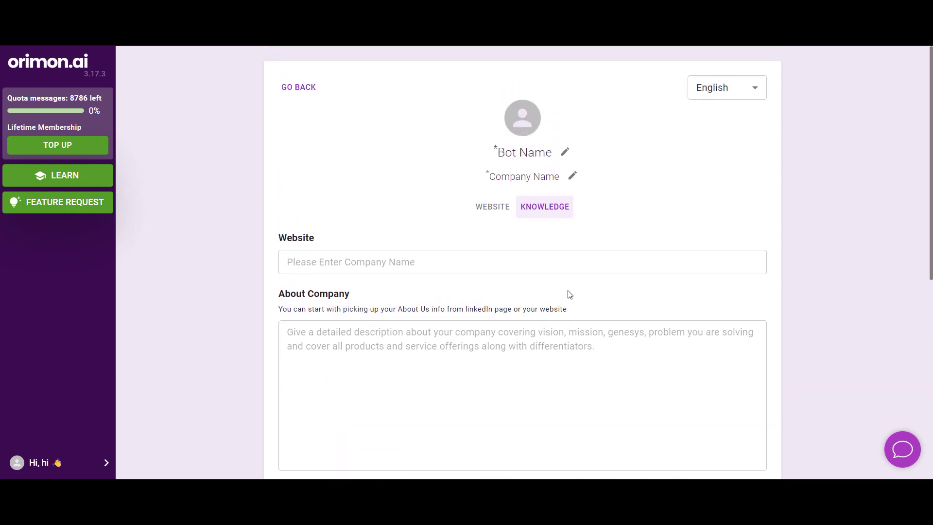
scroll(608, 334, "down", 4)
scroll(607, 334, "down", 4)
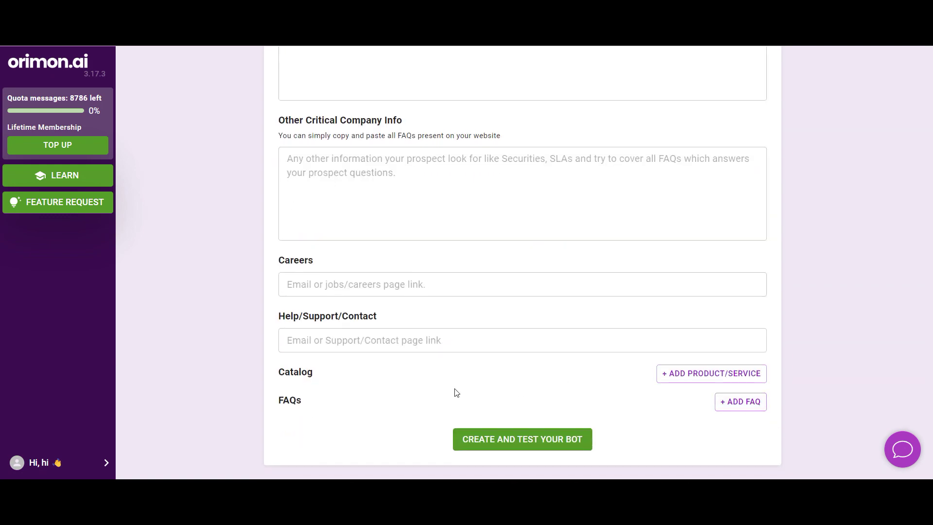
scroll(737, 425, "up", 10)
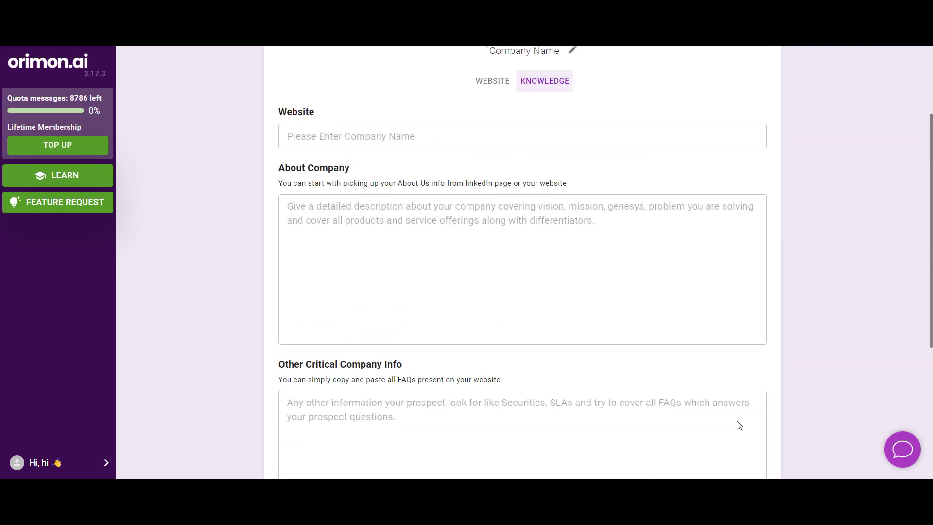
left_click(506, 214)
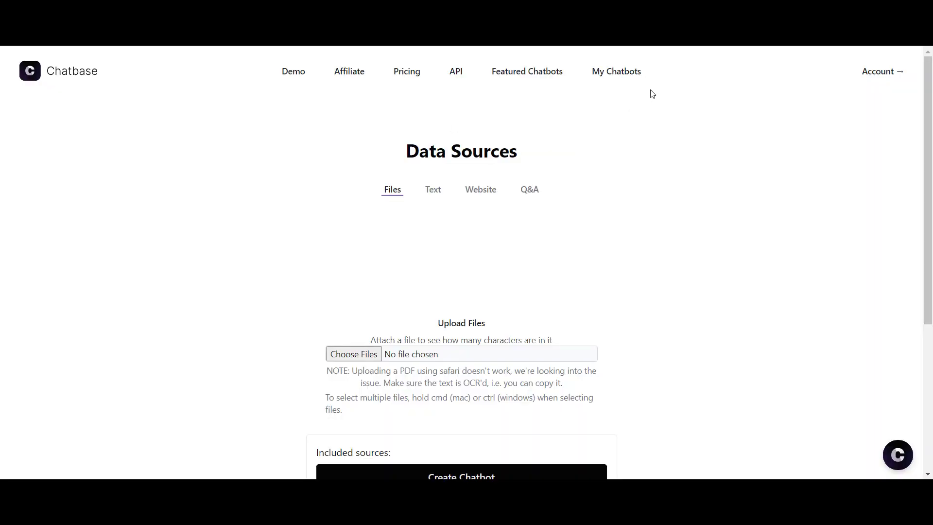
Step: Open the Real Estate Chatbot from My Chatbots and look over its chat page
left_click(632, 74)
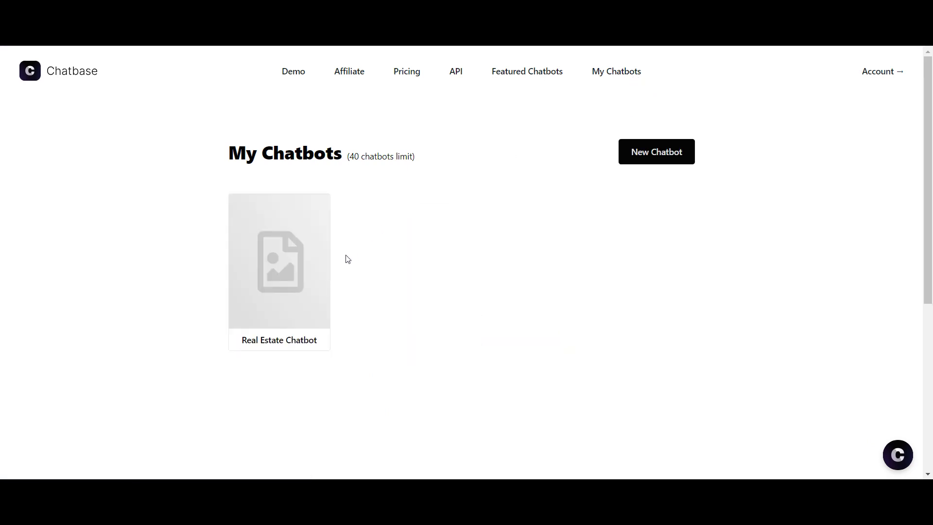
left_click(322, 268)
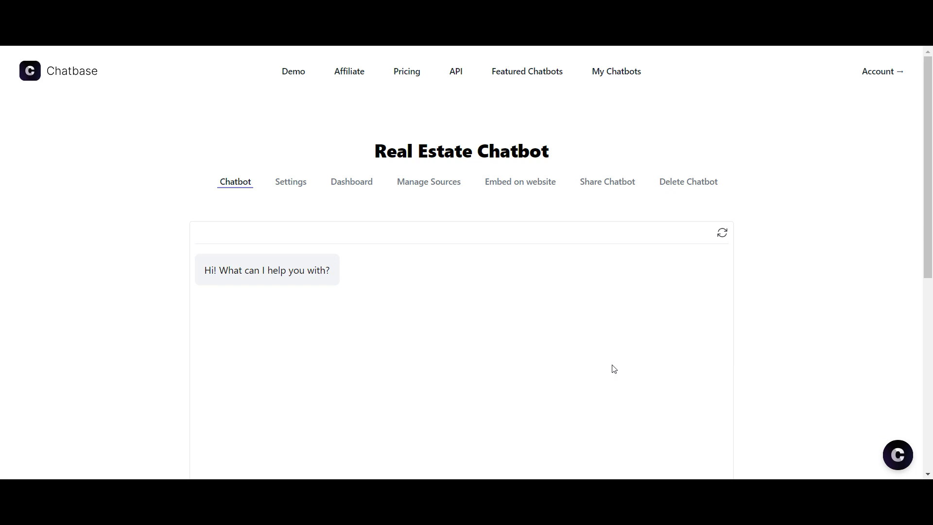
scroll(613, 368, "down", 4)
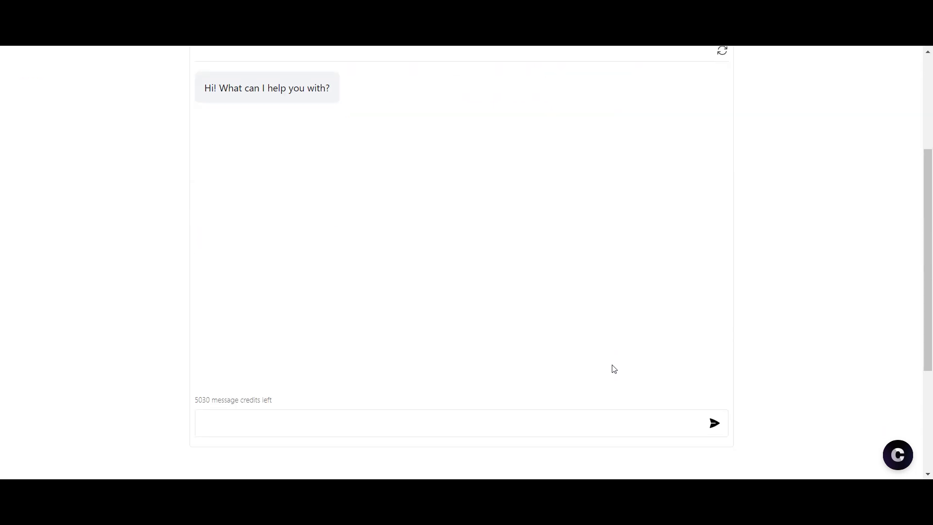
scroll(613, 368, "down", 4)
scroll(613, 368, "up", 8)
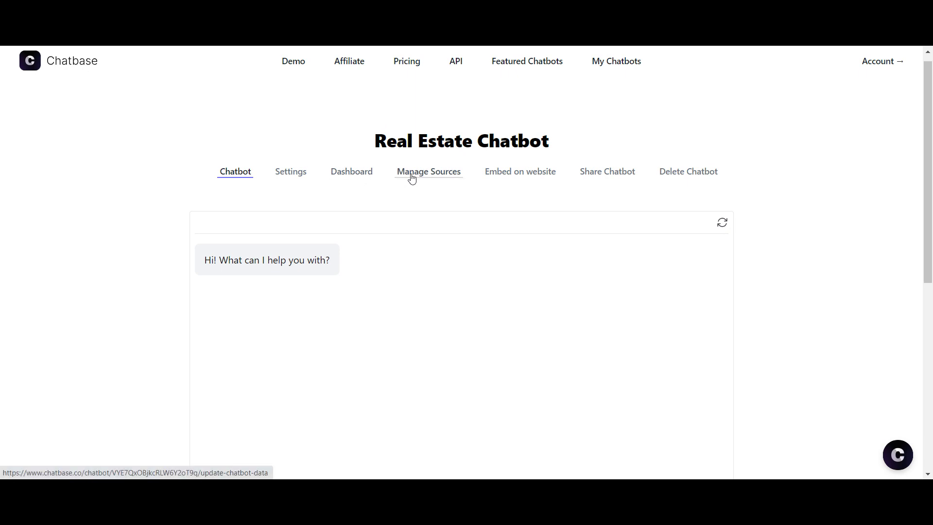
Step: Review the conversations dashboard and Manage Sources files page, showing 253 Links included
left_click(355, 183)
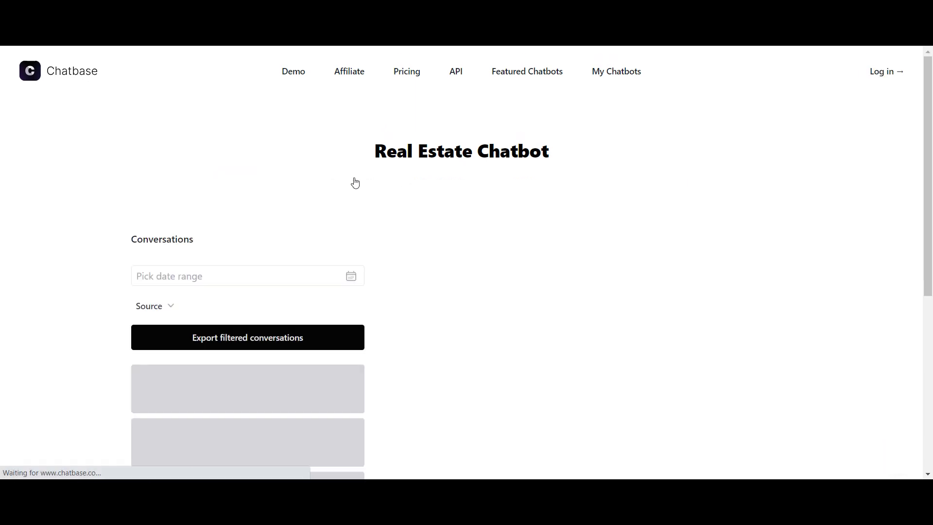
scroll(380, 259, "down", 3)
scroll(382, 253, "up", 3)
left_click(420, 185)
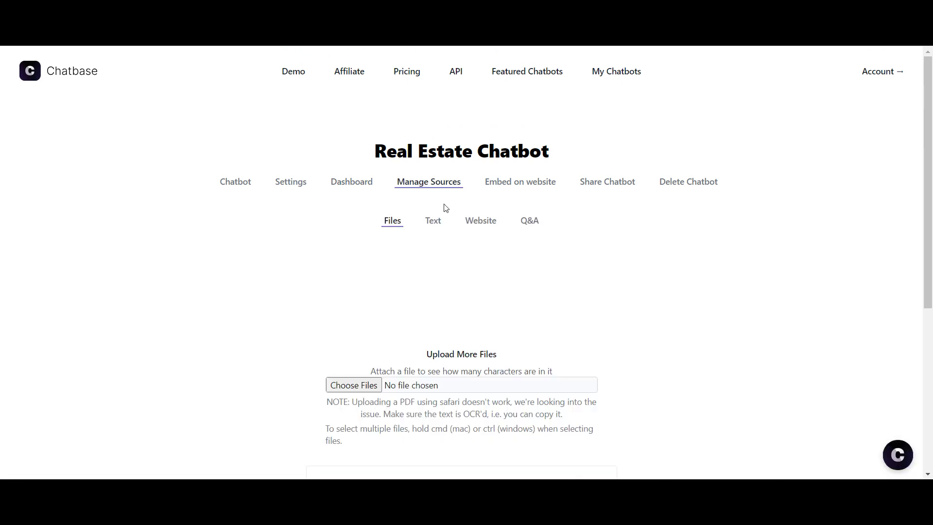
scroll(598, 314, "down", 4)
scroll(594, 318, "up", 3)
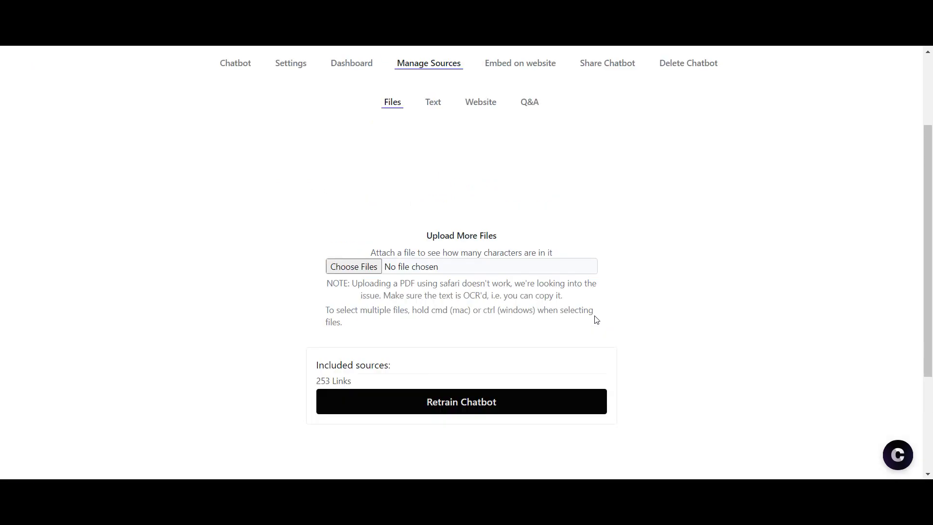
scroll(418, 323, "down", 3)
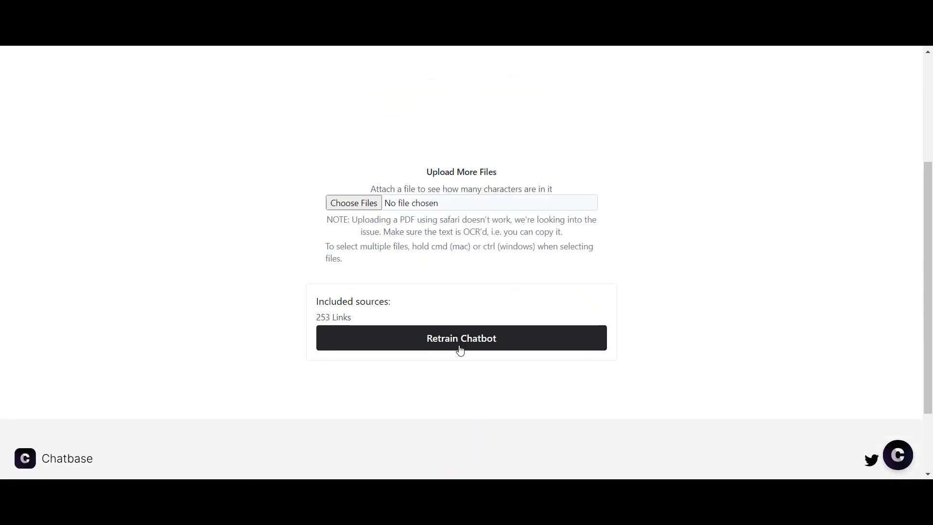
scroll(460, 349, "up", 4)
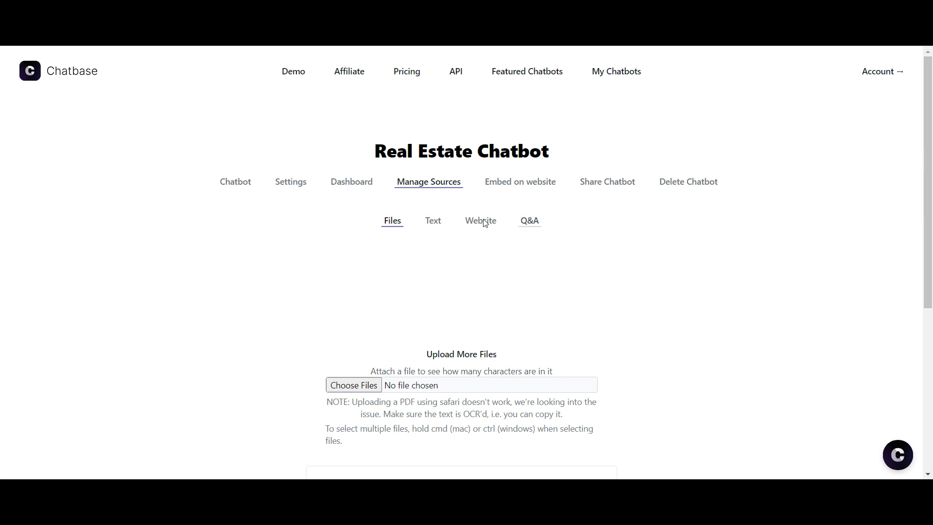
scroll(367, 301, "down", 5)
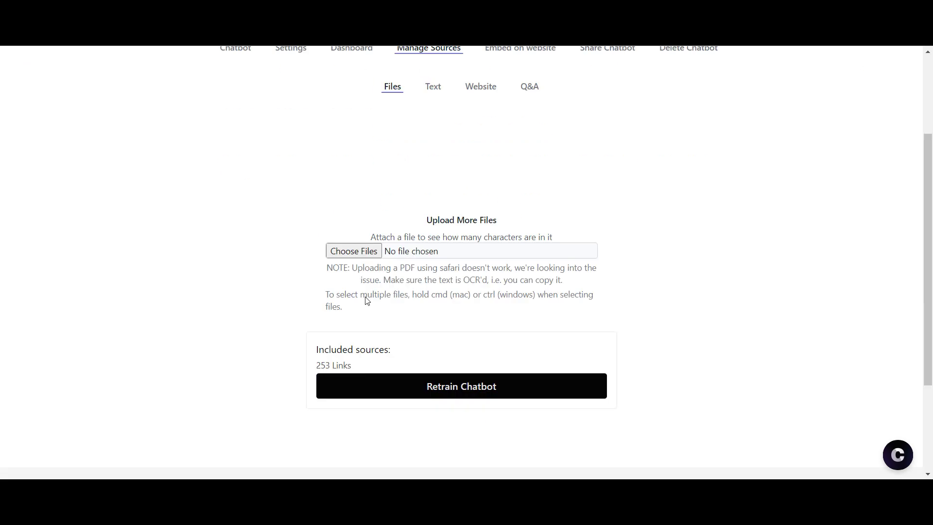
scroll(366, 301, "up", 5)
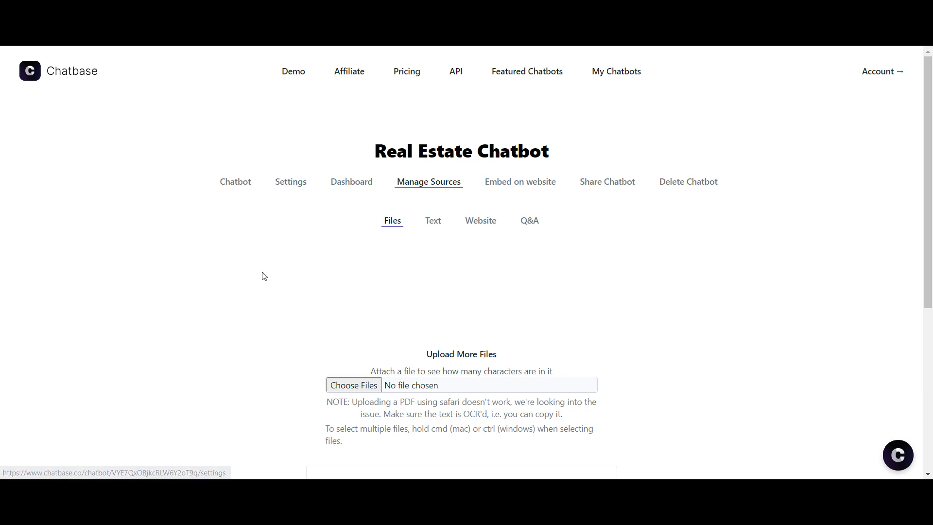
scroll(263, 276, "down", 1)
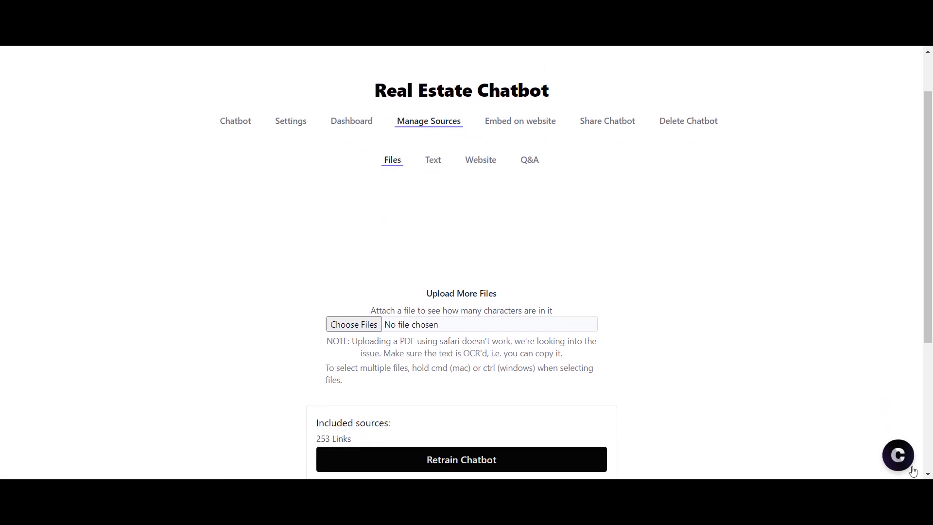
Step: Open and close the Chatbase help chat, then go to the chatbot's Settings
left_click(898, 456)
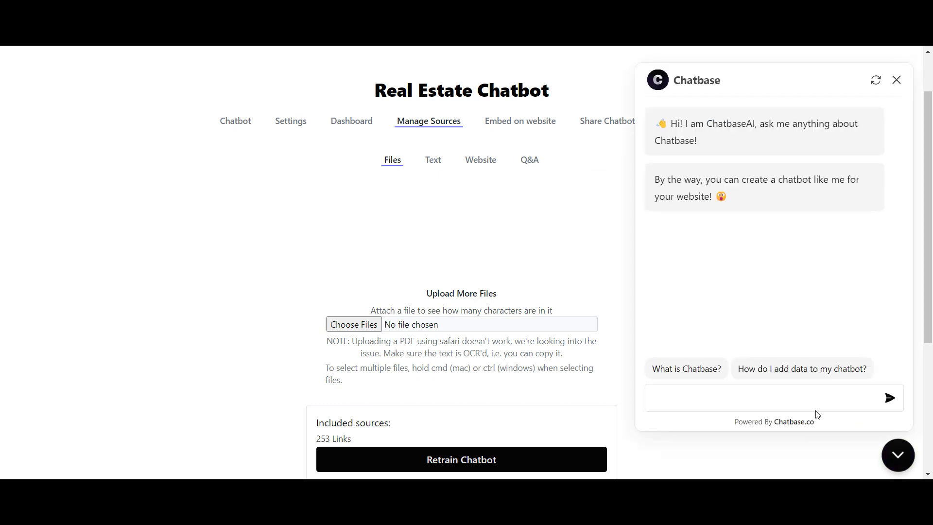
left_click(897, 454)
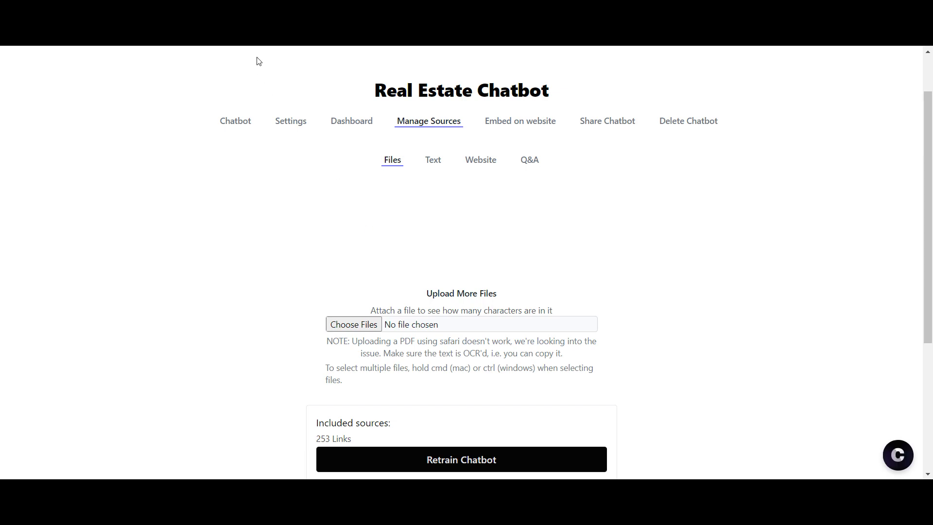
left_click(283, 125)
Step: Check the Model dropdown options, including gpt-4, and keep gpt-3.5-turbo
scroll(270, 277, "down", 8)
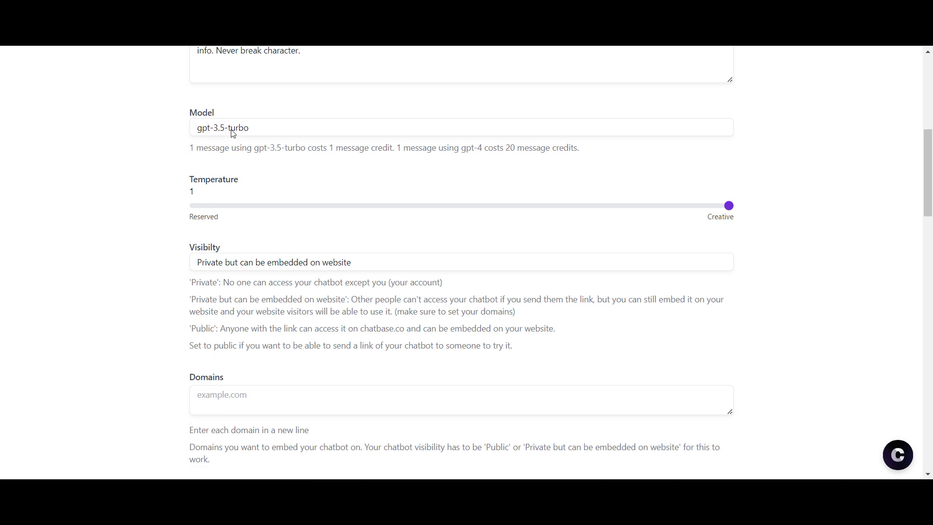
left_click(232, 131)
left_click(140, 183)
left_click(229, 129)
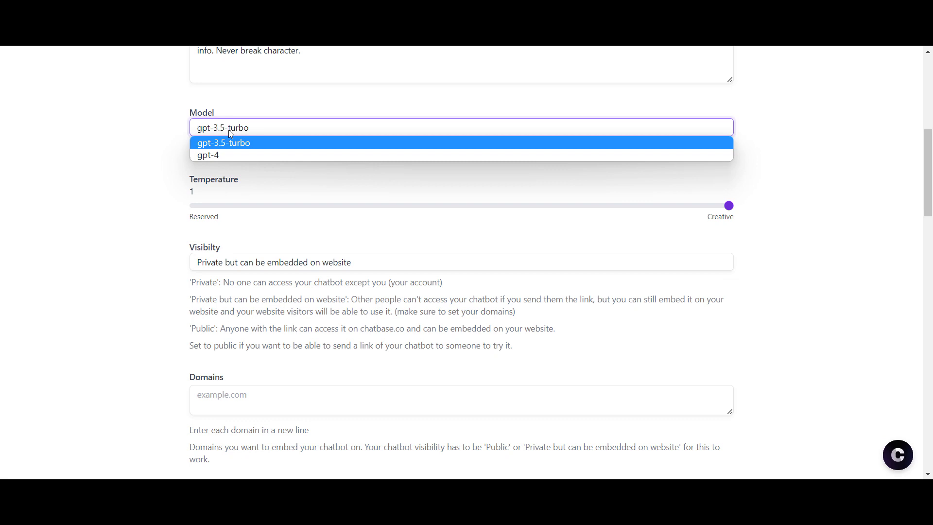
left_click(126, 241)
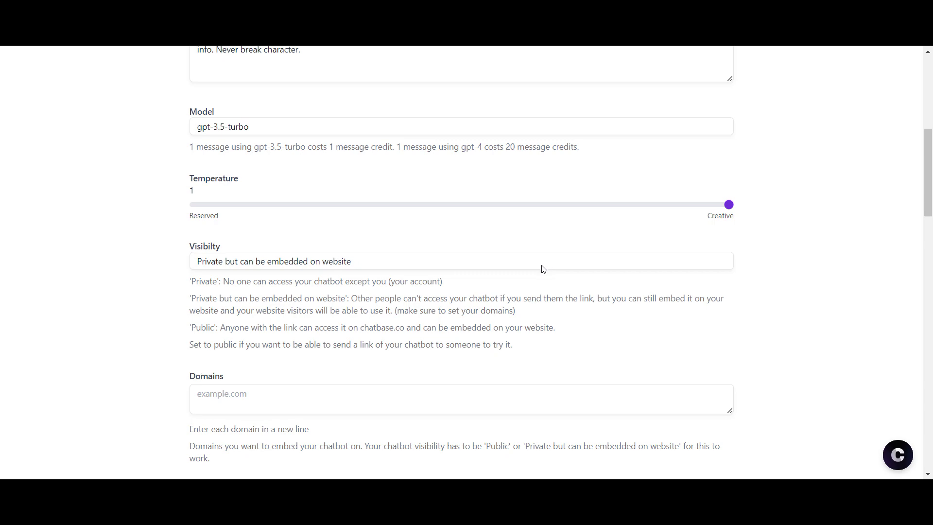
Step: Review Rate Limiting, Chat Interface suggested messages and the Save Changes area
scroll(543, 270, "down", 4)
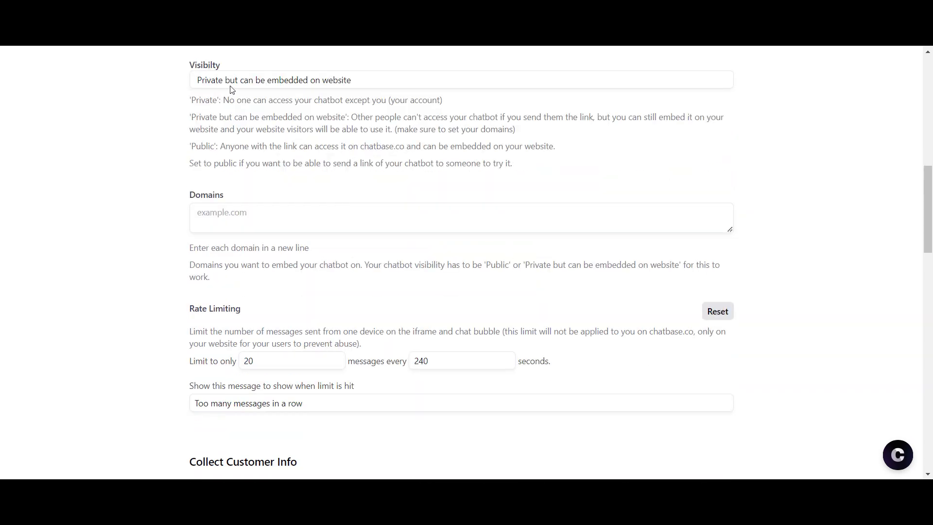
scroll(339, 237, "down", 3)
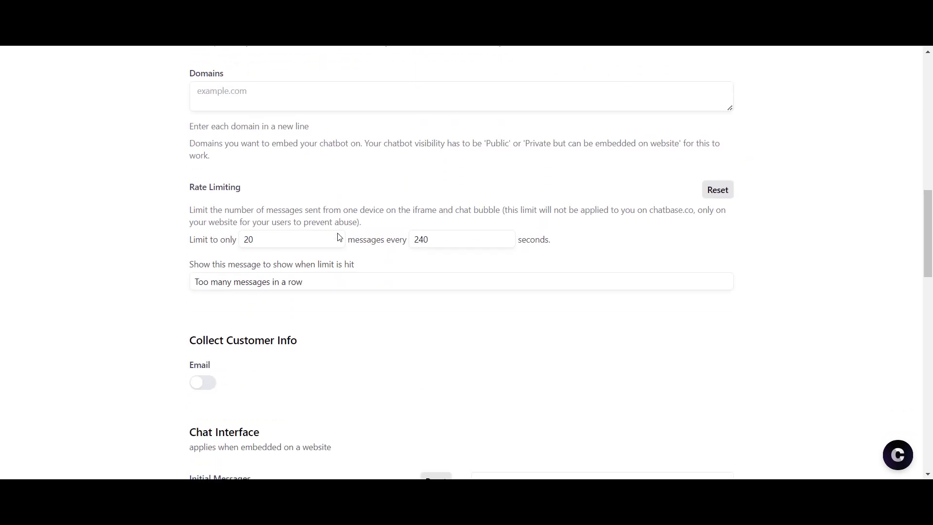
scroll(339, 237, "up", 1)
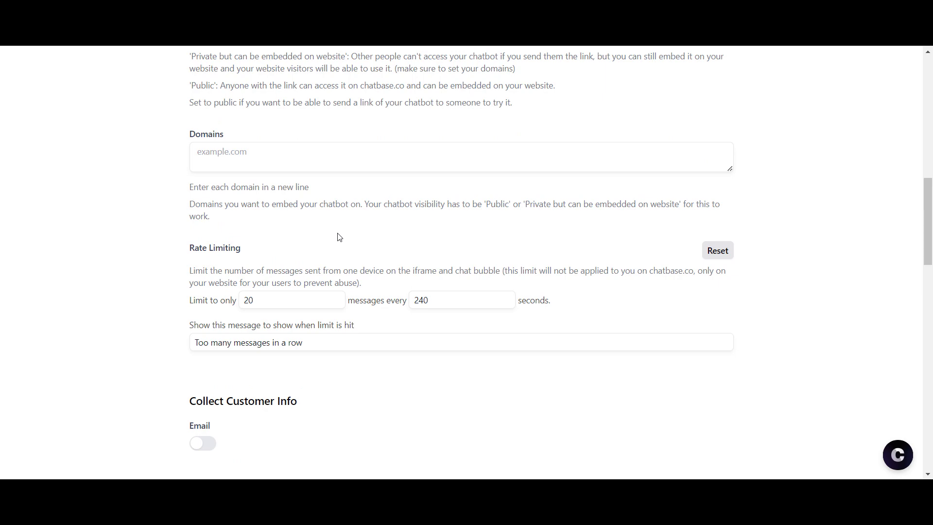
scroll(339, 237, "down", 3)
scroll(430, 334, "down", 6)
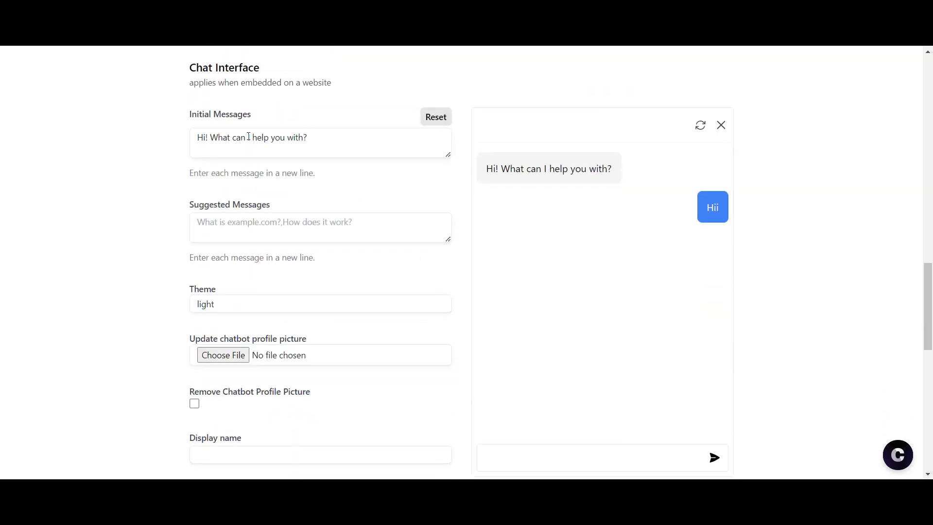
scroll(352, 296, "down", 1)
left_click(316, 167)
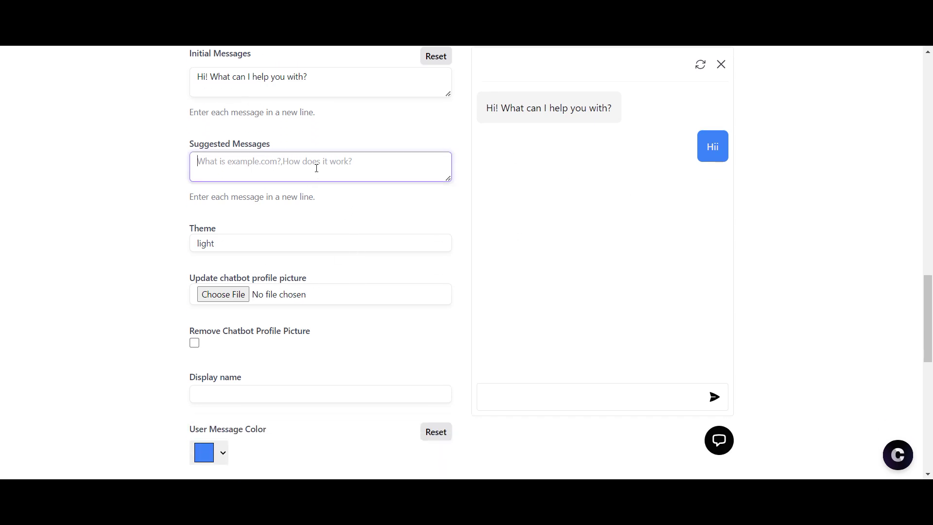
scroll(379, 321, "down", 5)
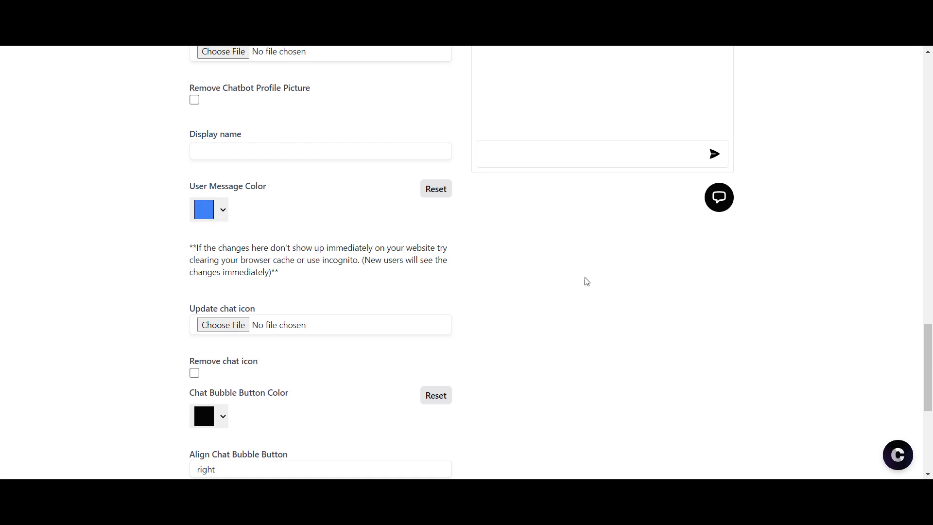
scroll(265, 359, "down", 6)
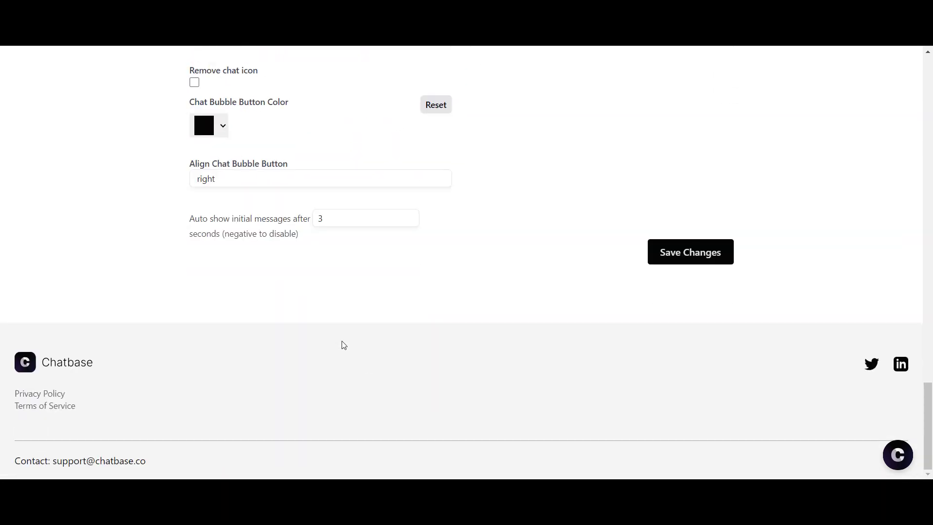
scroll(733, 394, "up", 3)
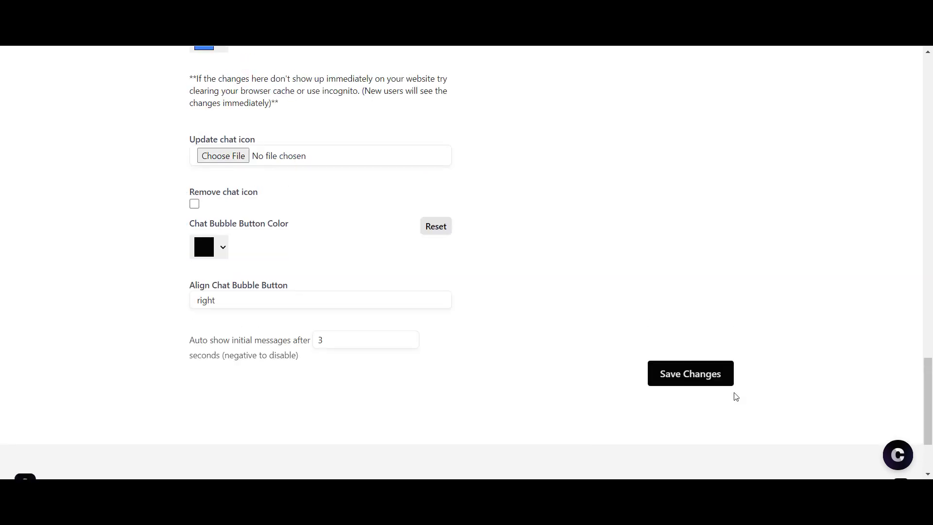
scroll(631, 352, "up", 8)
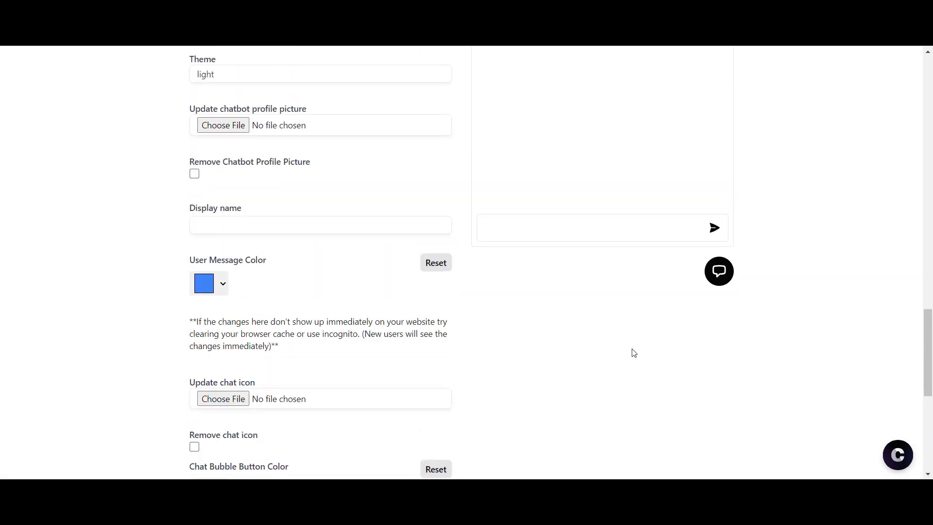
scroll(634, 353, "up", 4)
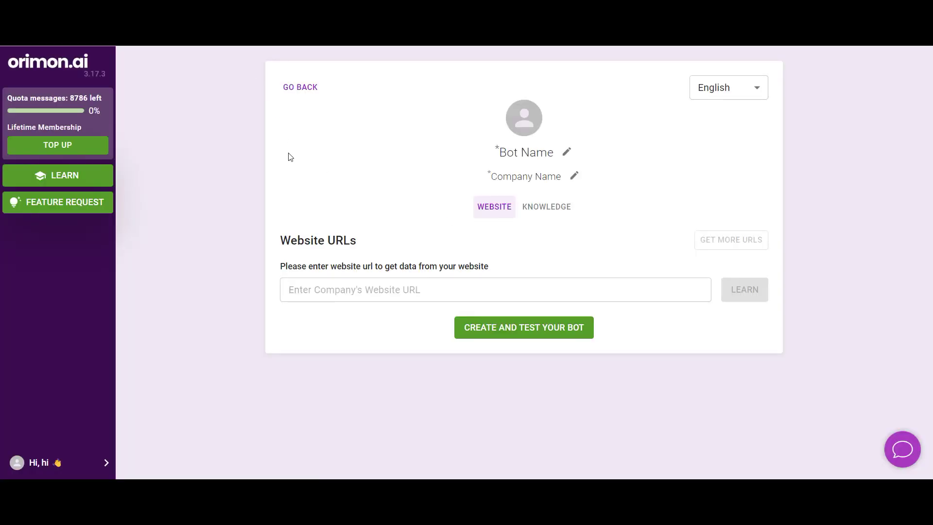
Step: Open the Greenfield assistant's overview and its Live Chats page with the livechat-disabled notice
left_click(83, 68)
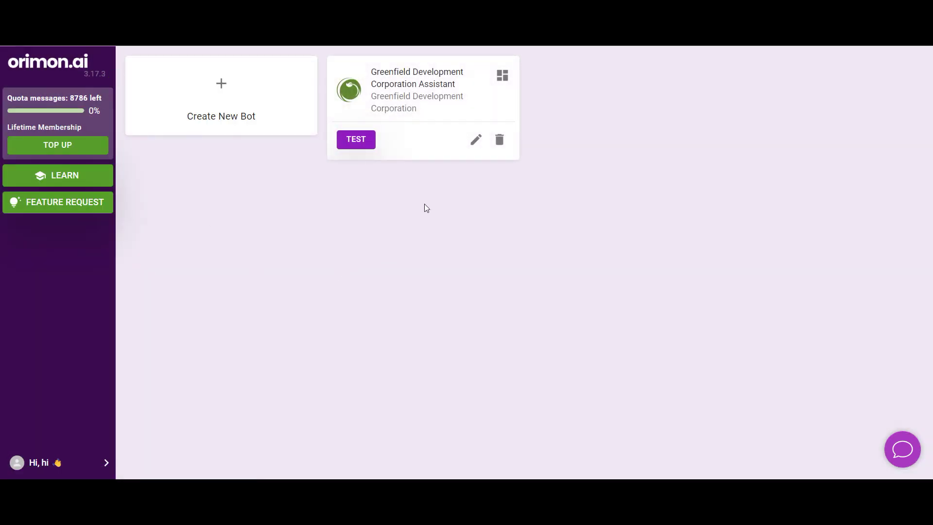
left_click(502, 76)
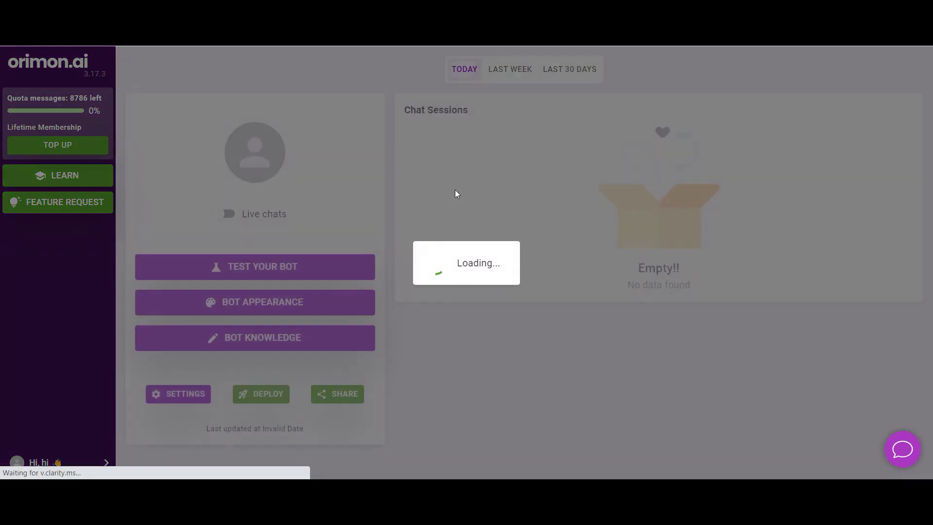
scroll(180, 292, "down", 1)
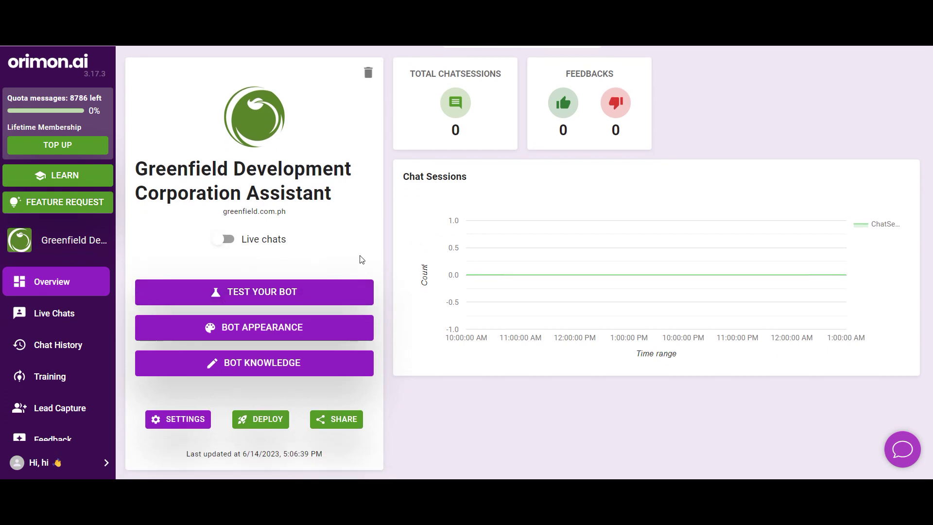
left_click(69, 319)
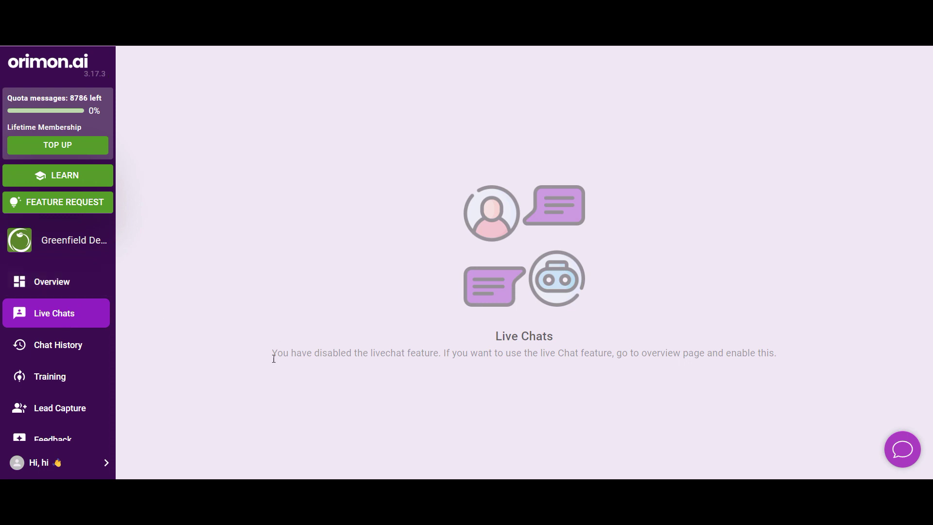
left_click_drag(273, 354, 657, 368)
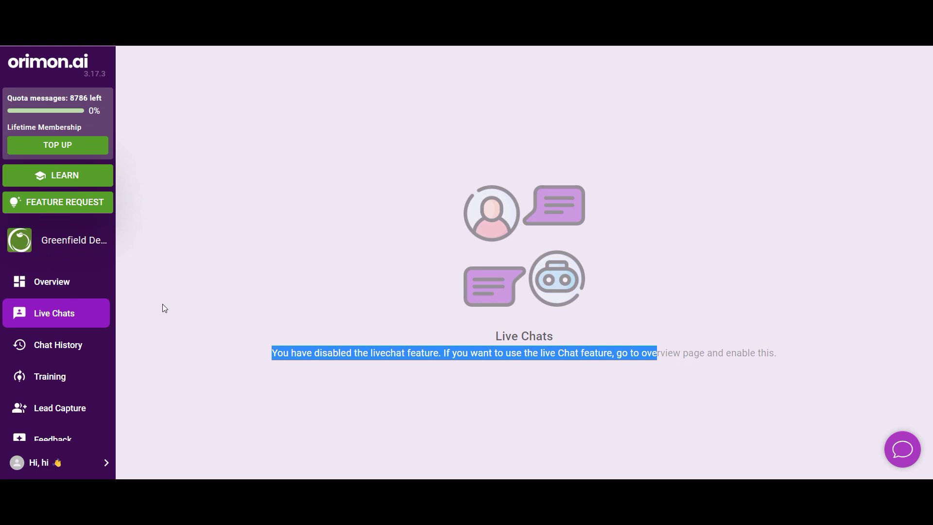
Step: View the chat history and training, re-auditing the bot's Metro Manila projects answer
left_click(105, 353)
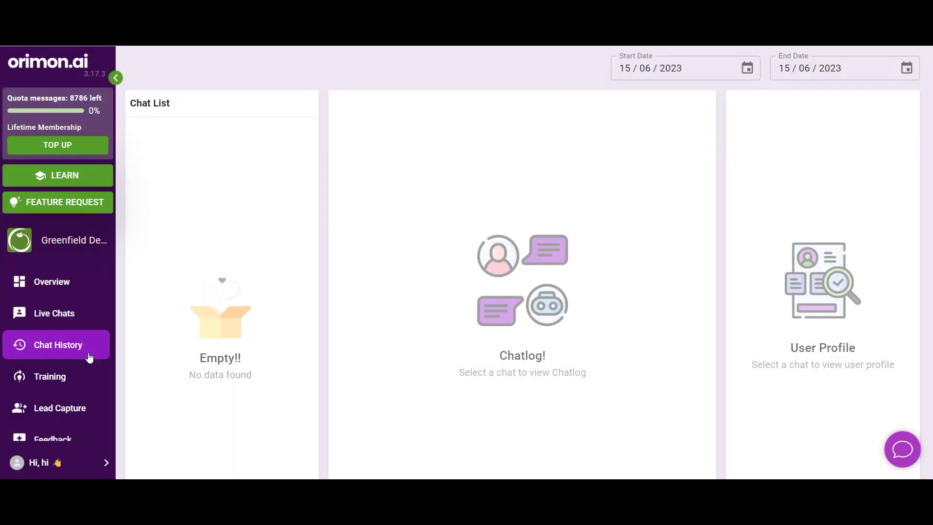
scroll(423, 421, "down", 1)
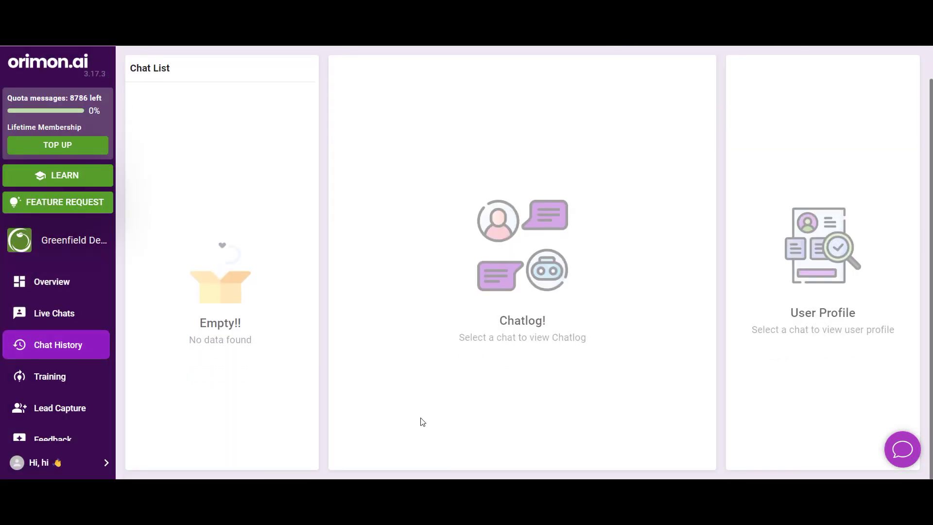
left_click(54, 381)
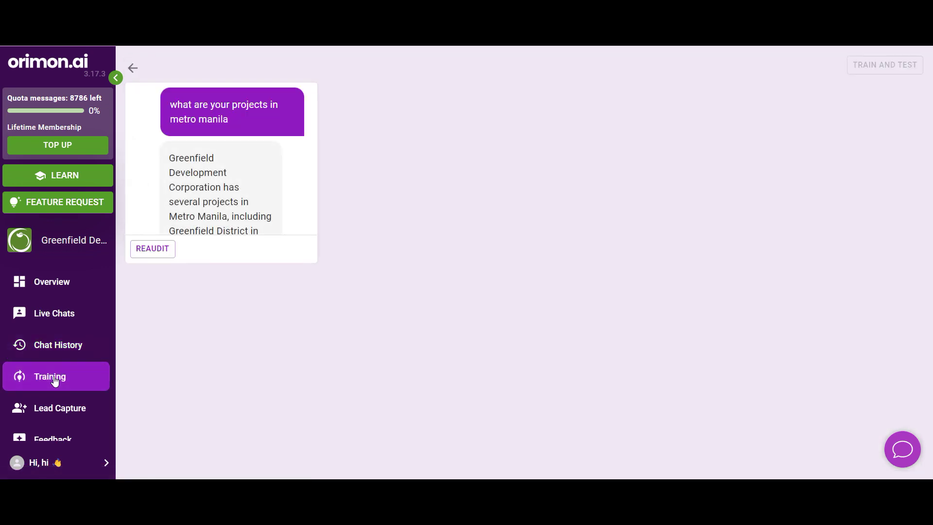
scroll(55, 381, "down", 1)
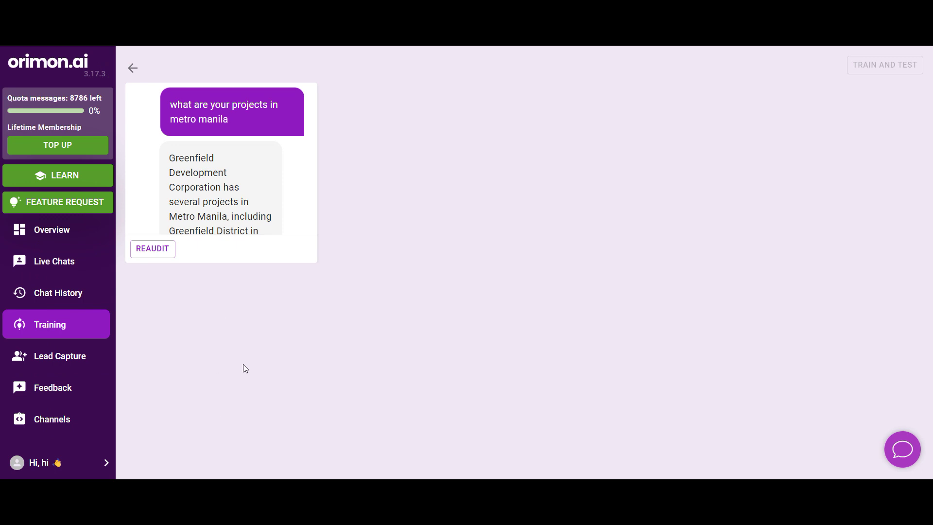
left_click(159, 253)
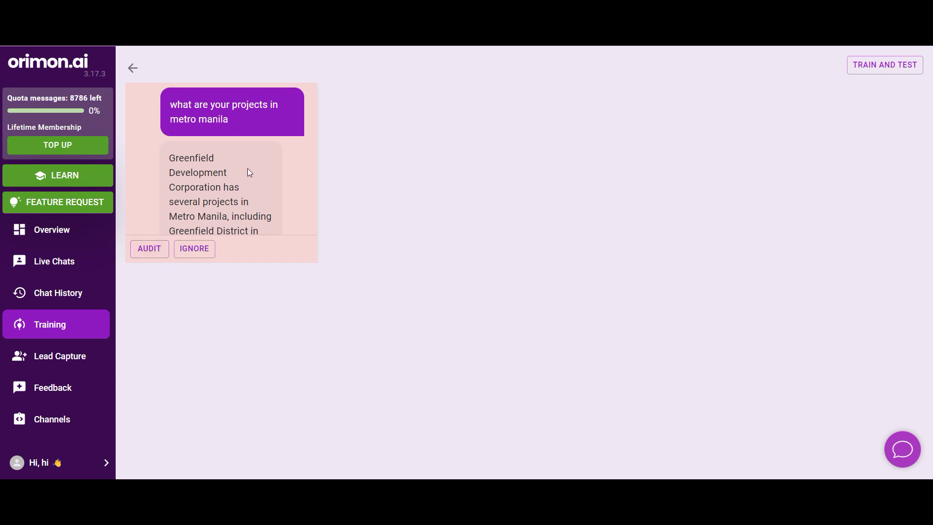
scroll(247, 170, "down", 1)
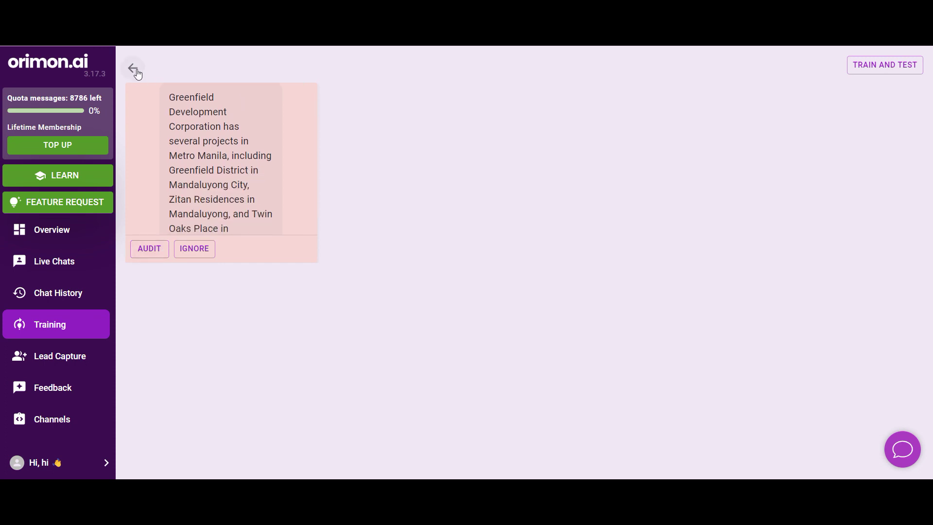
Step: Return to chat history, then open Training's Lead Capture list of two captured leads
left_click(137, 73)
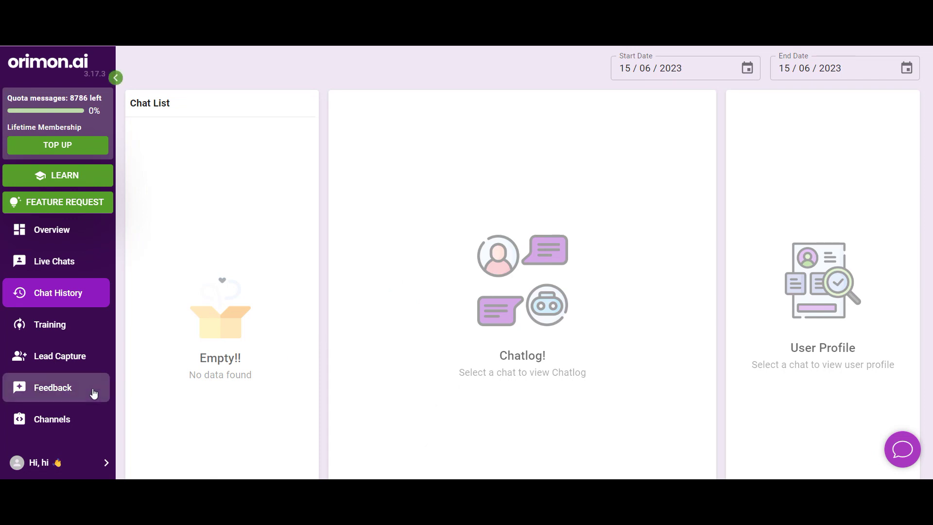
left_click(64, 336)
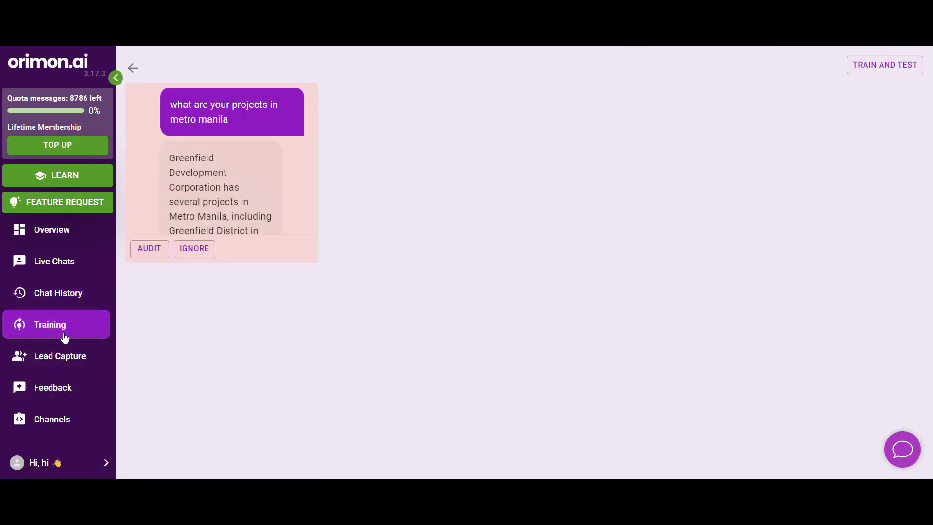
left_click(68, 361)
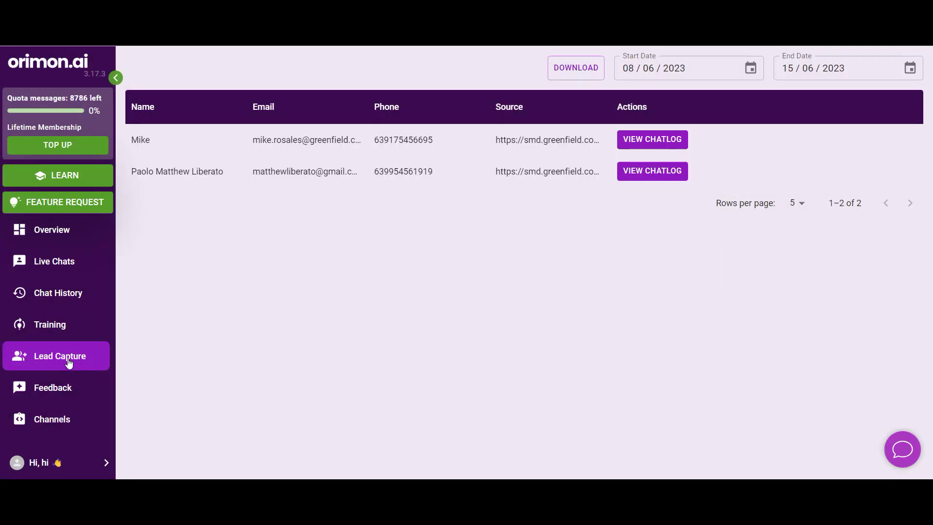
Step: View the Feedback page, then the Channels list of Website, Wordpress, Telegram, Facebook, Instagram and Whatsapp
left_click(66, 389)
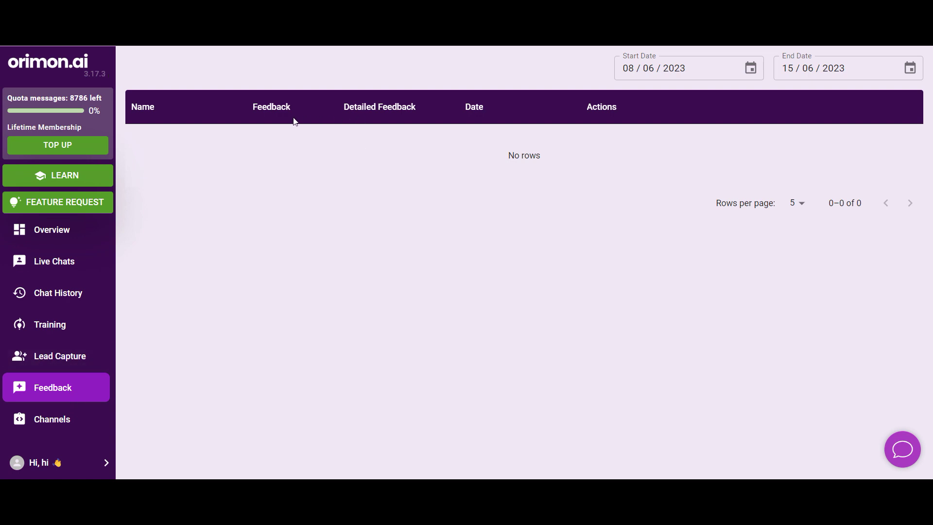
left_click(83, 426)
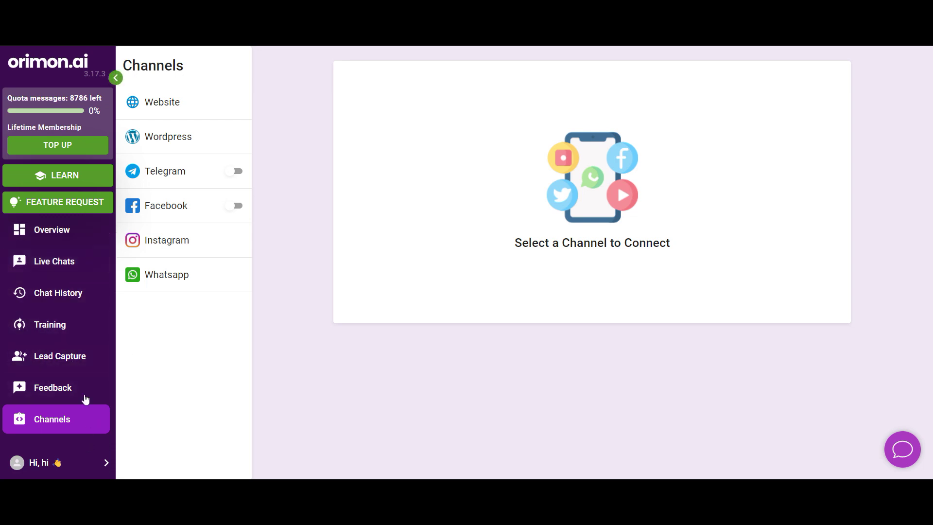
Step: Filter Chat History to 14/06/2023–15/06/2023 and open the visitor's Greenfield District conversation
left_click(55, 332)
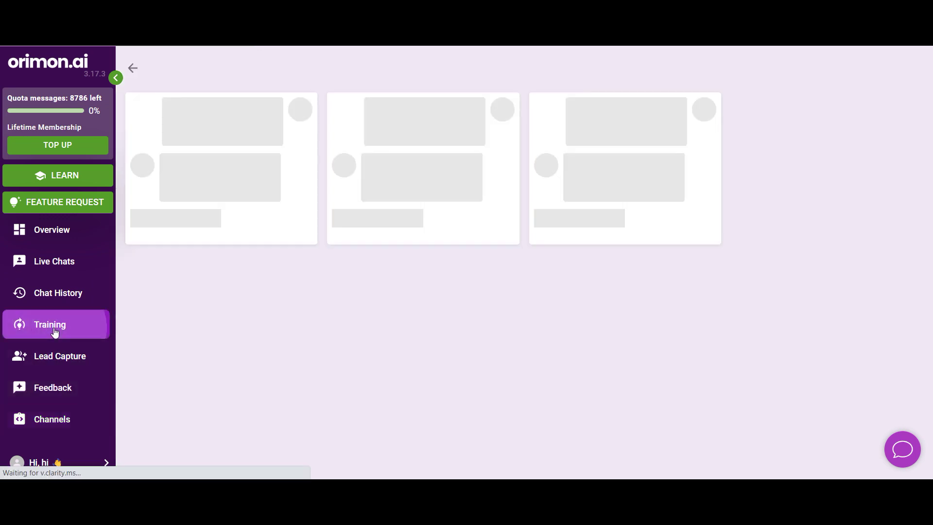
left_click(31, 299)
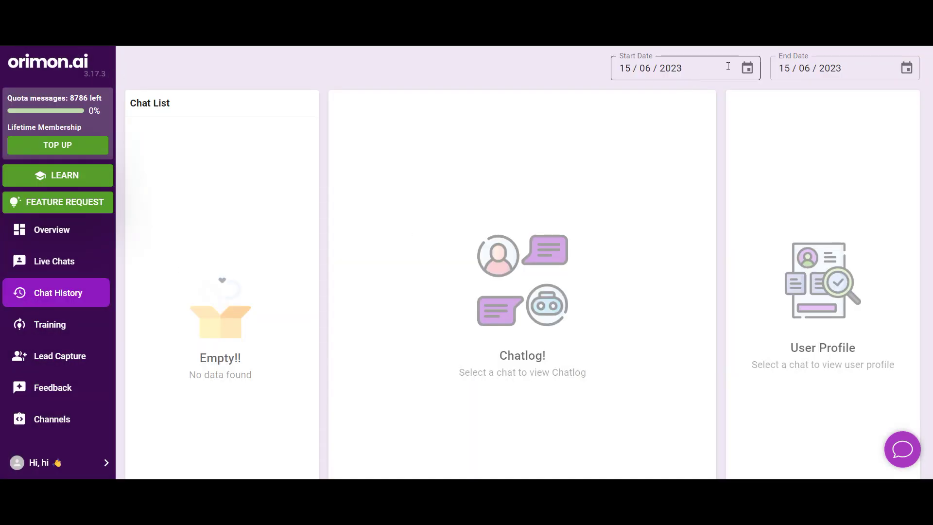
left_click(747, 68)
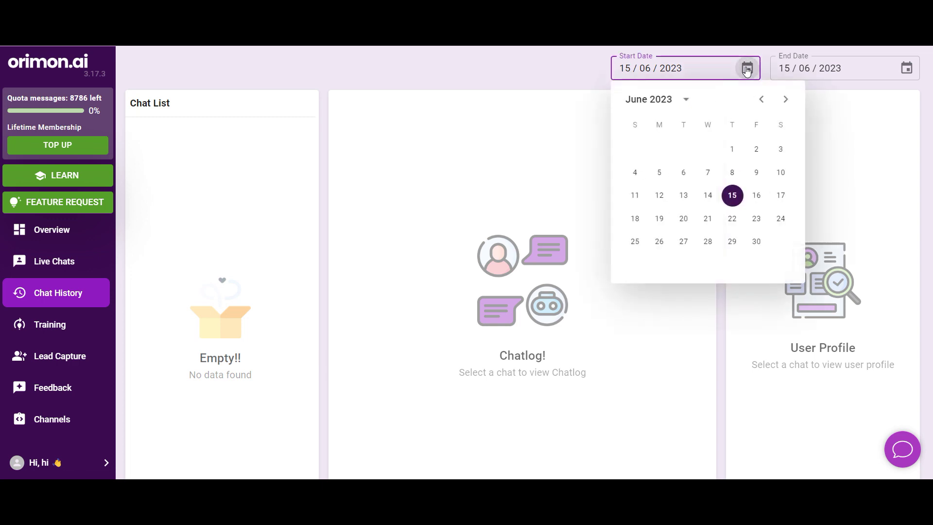
left_click(708, 195)
left_click(846, 201)
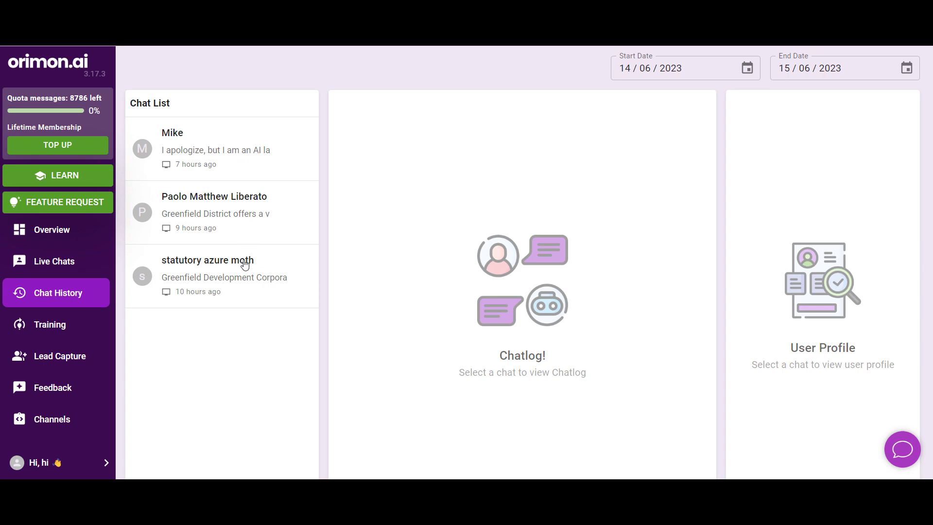
left_click(241, 213)
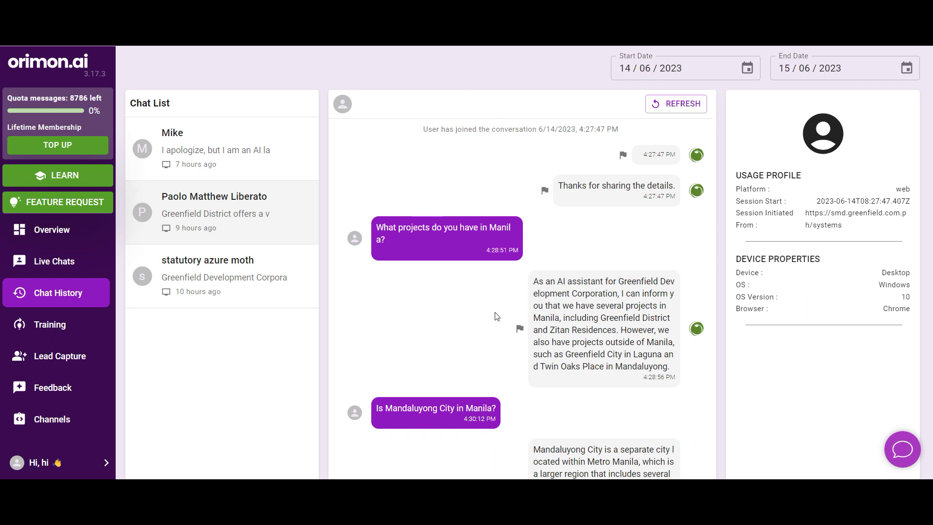
scroll(497, 316, "down", 1)
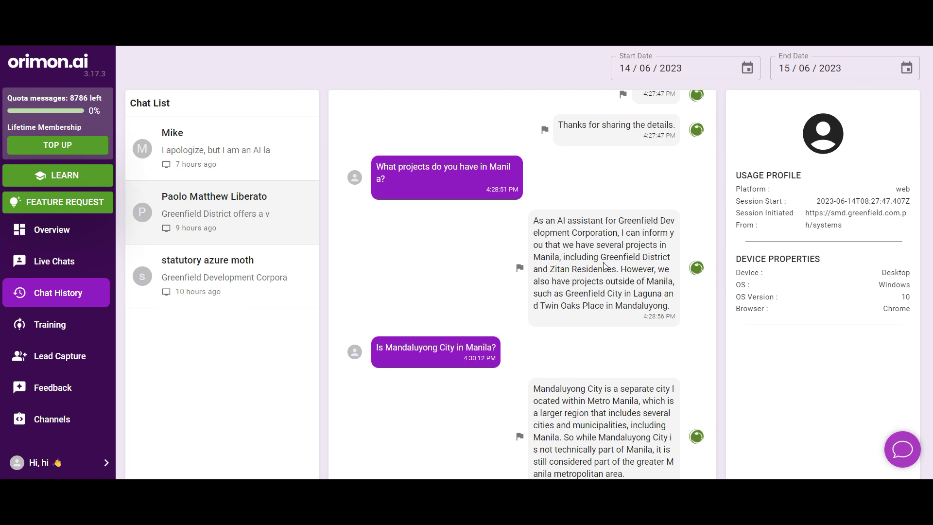
Step: Flag the bot's Manila-projects reply, cancel the audit dialog, read the chat, then view Feedback
left_click(520, 268)
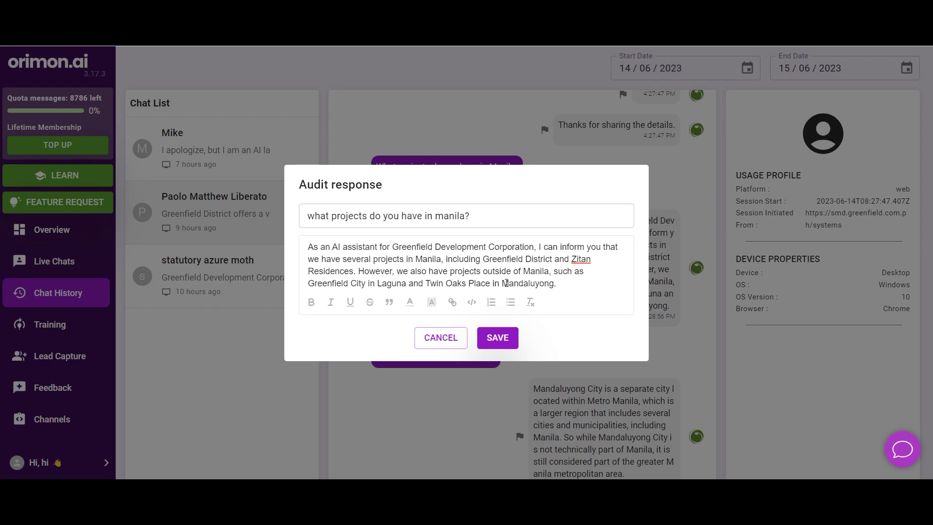
left_click(443, 339)
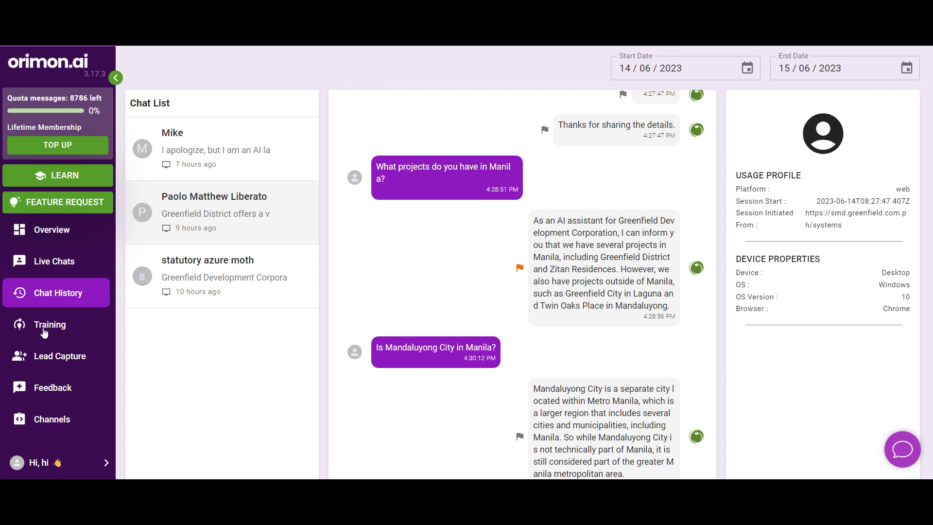
scroll(510, 426, "down", 4)
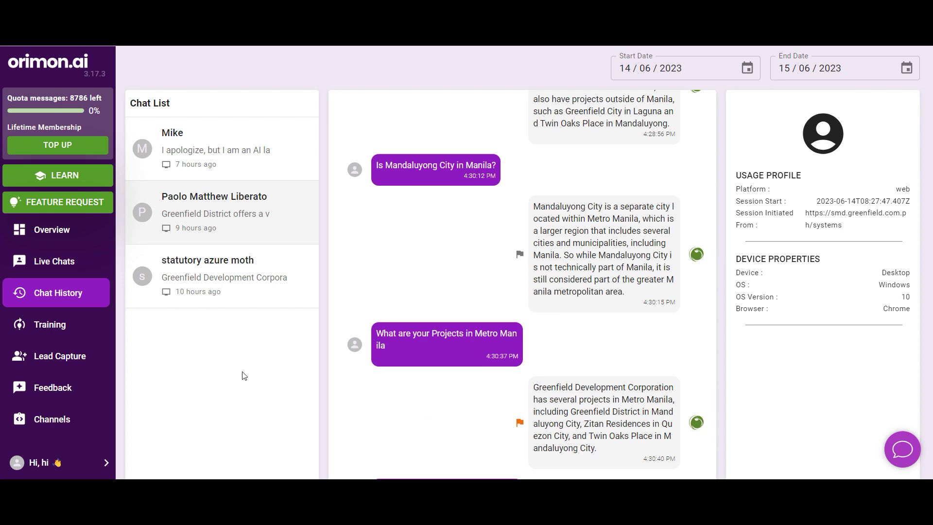
scroll(454, 378, "down", 3)
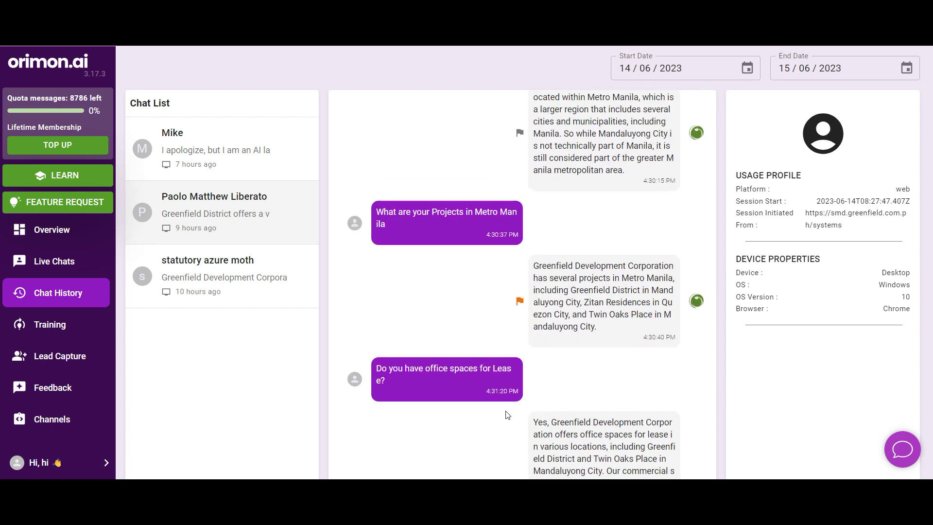
scroll(507, 415, "down", 3)
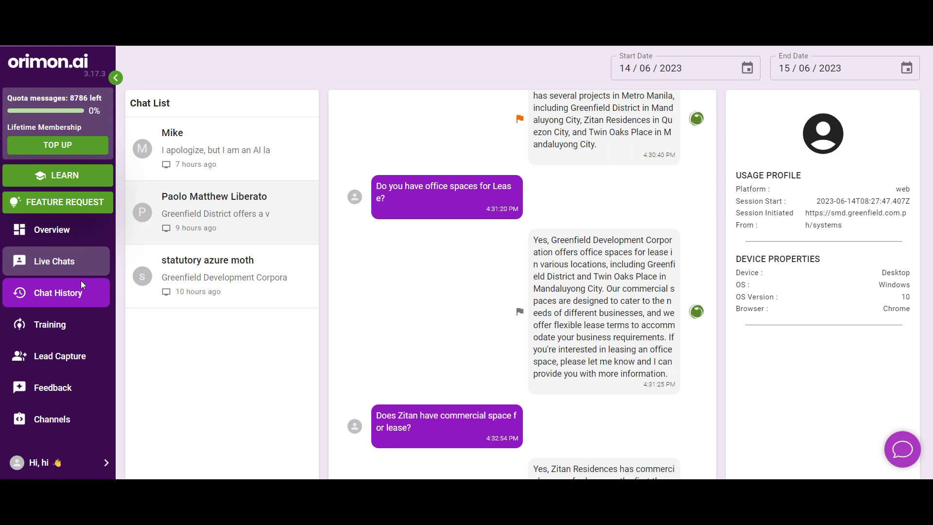
left_click(73, 387)
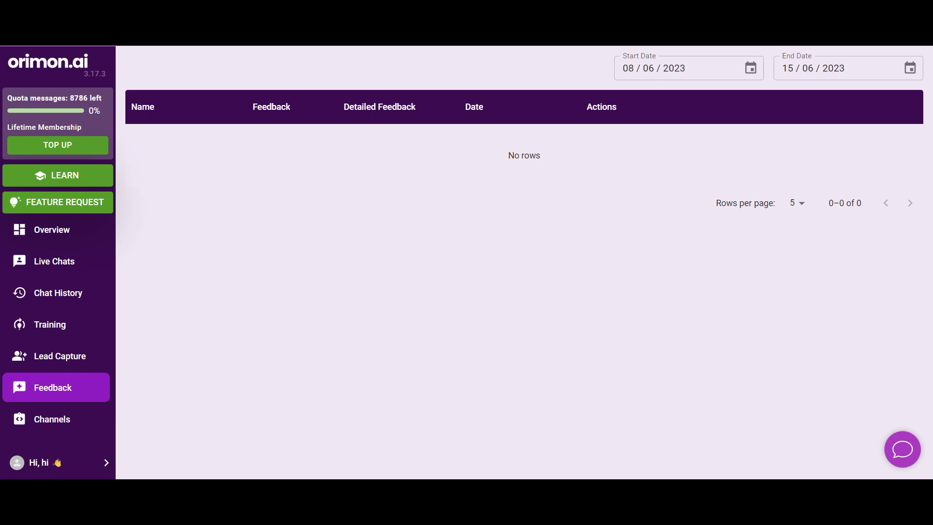
key("ctrl+t")
Step: Load smd.greenfield.com.ph/systems and open the site's green live chat assistant
type("sys")
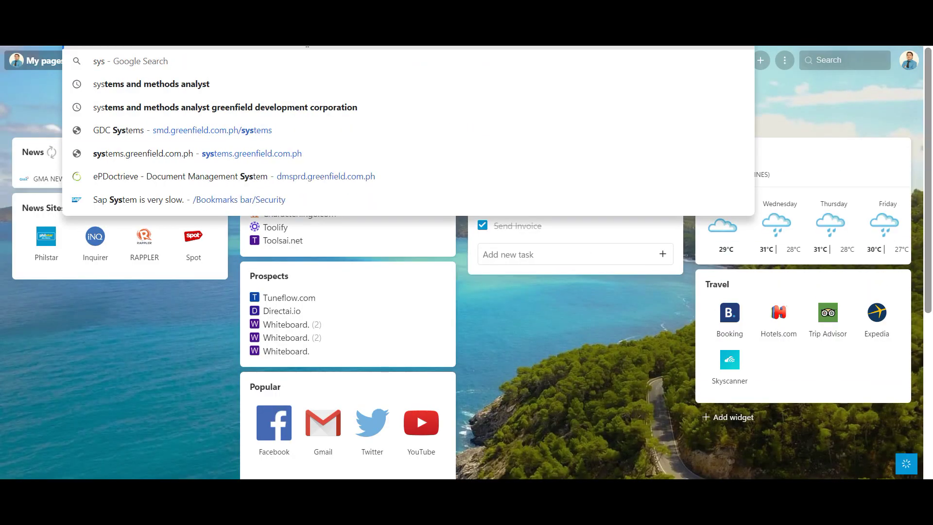
key("BackSpace")
key("BackSpace")
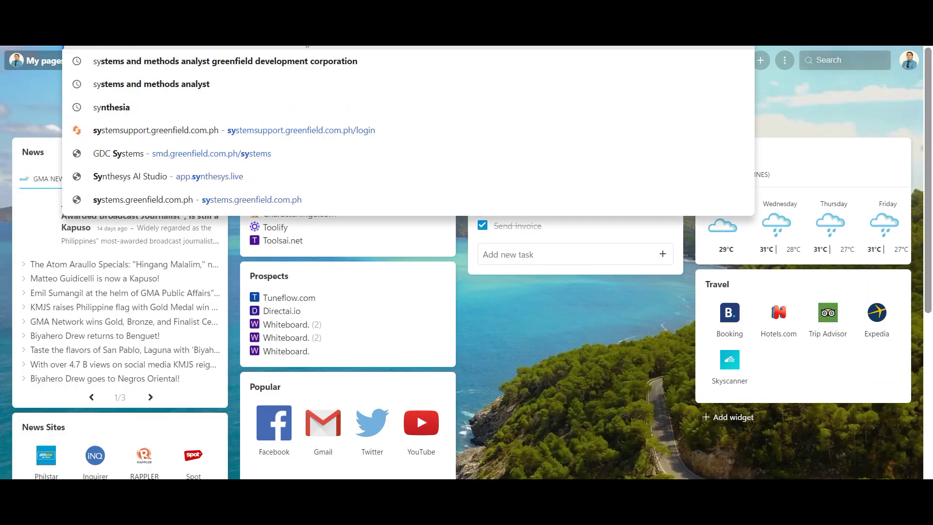
type("md")
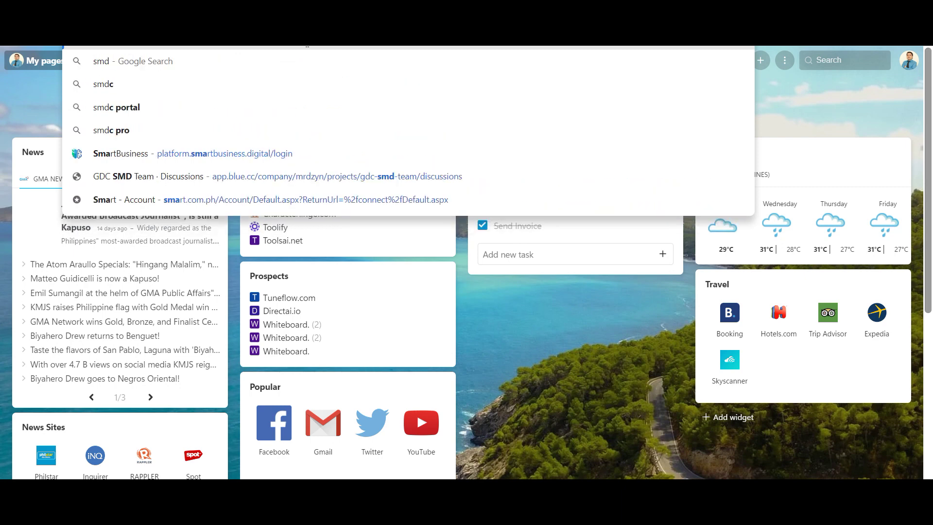
key("Escape")
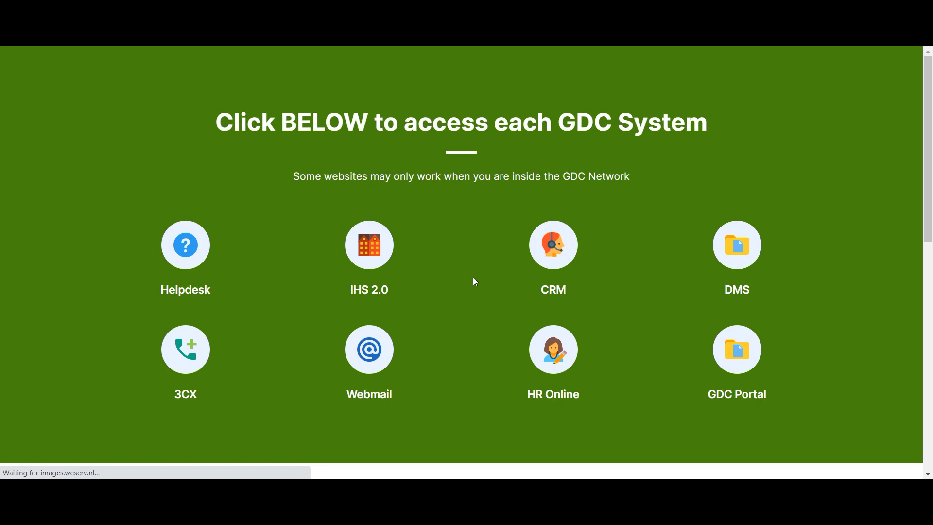
scroll(475, 282, "down", 5)
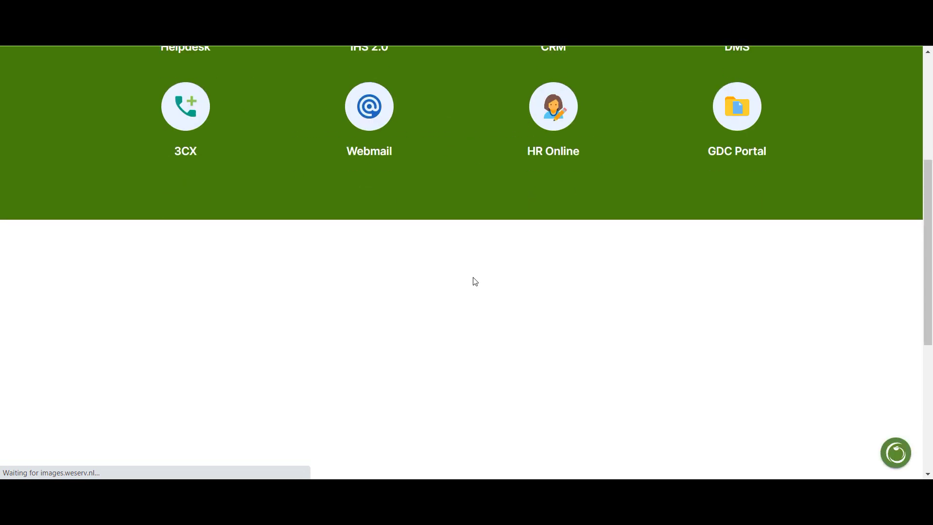
left_click(887, 447)
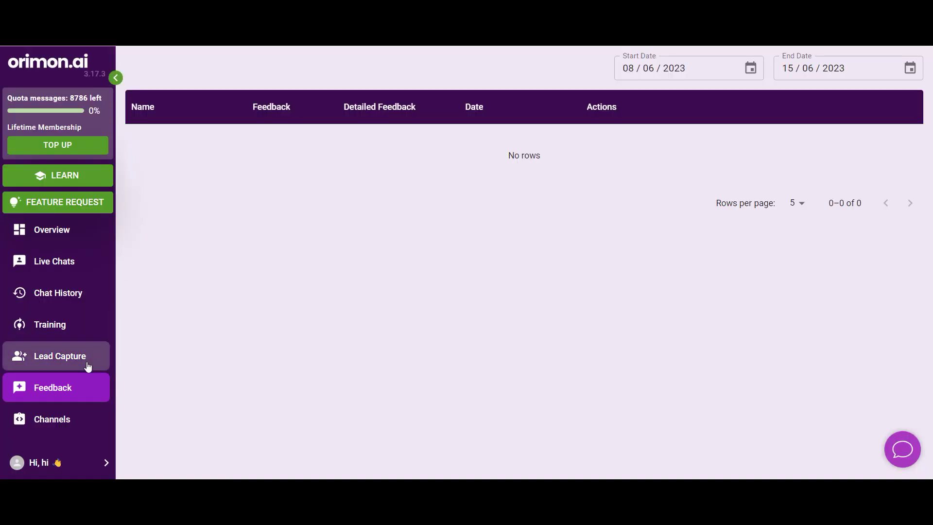
Step: Open the Greenfield bot's settings page from its Overview dashboard
scroll(82, 384, "up", 1)
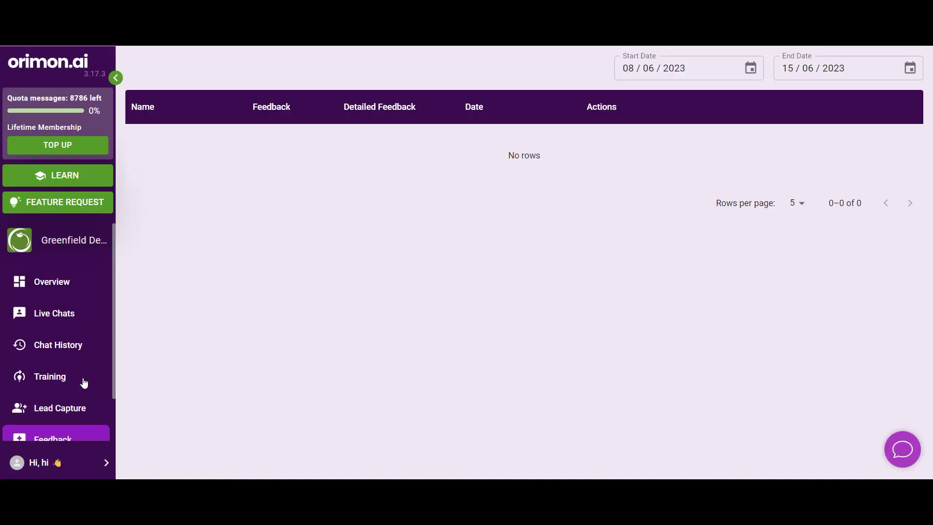
left_click(89, 247)
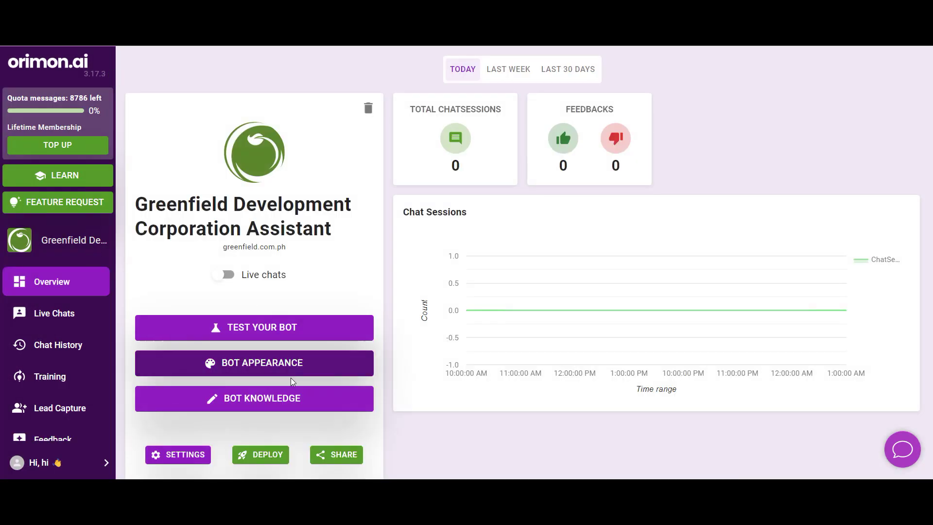
left_click(199, 455)
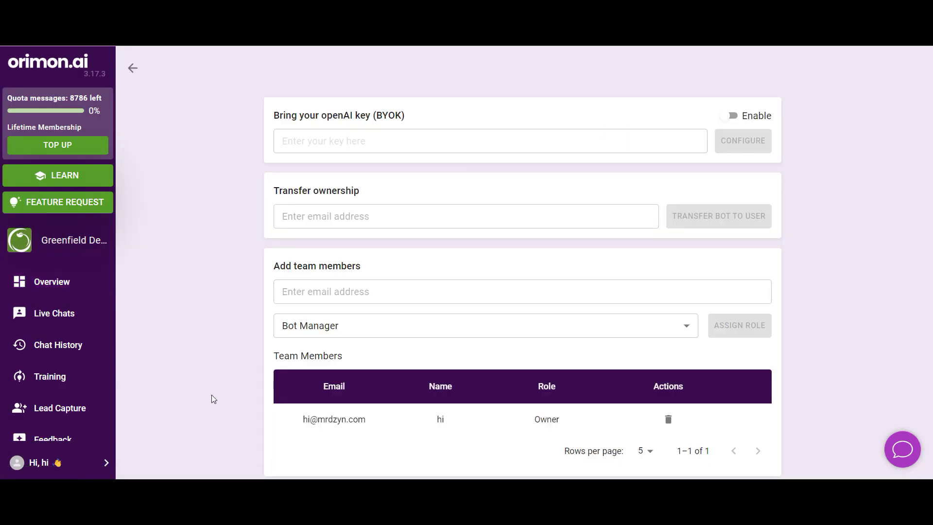
Step: Look over the settings, then bring up the Training page showing two Manila project chats awaiting audit
scroll(212, 395, "down", 1)
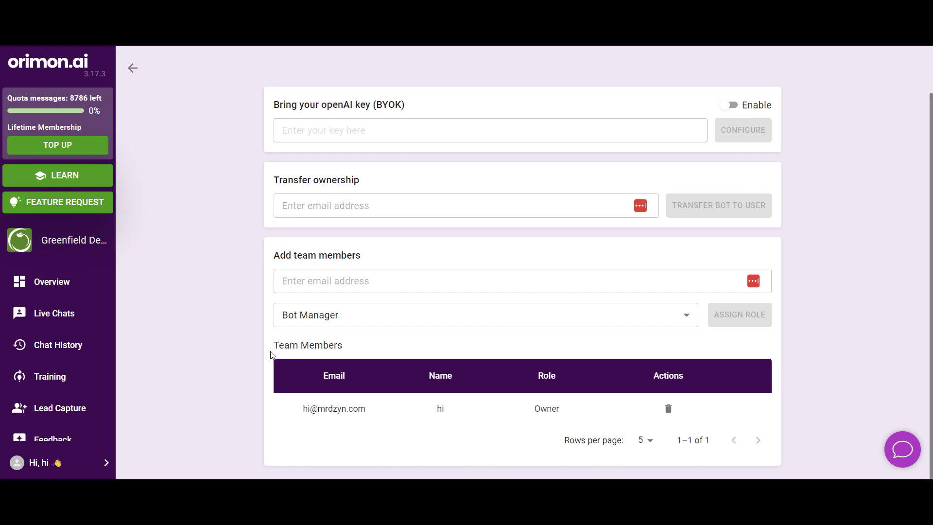
scroll(271, 355, "up", 1)
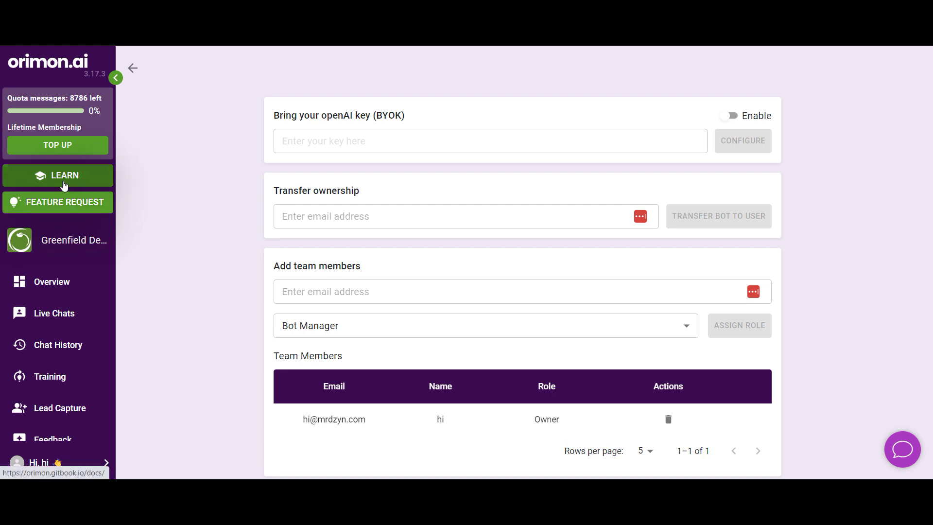
scroll(63, 423, "down", 1)
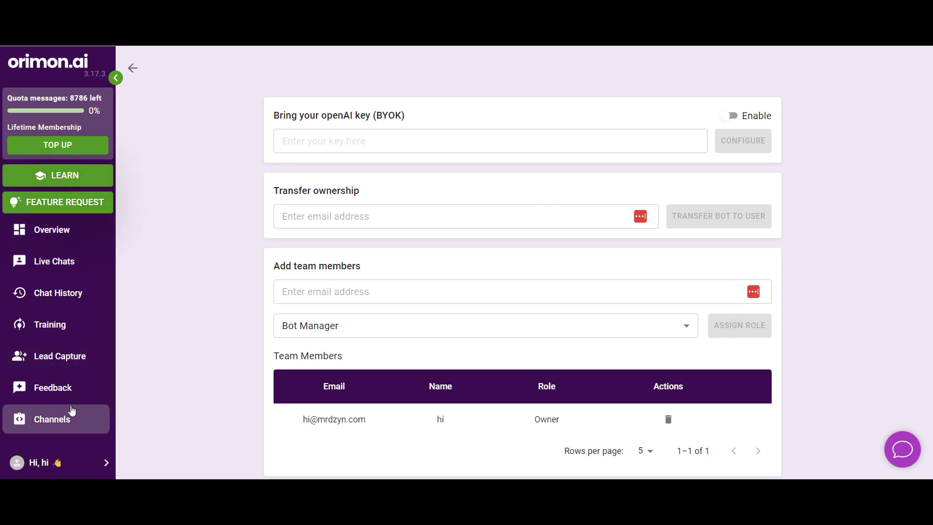
left_click(61, 328)
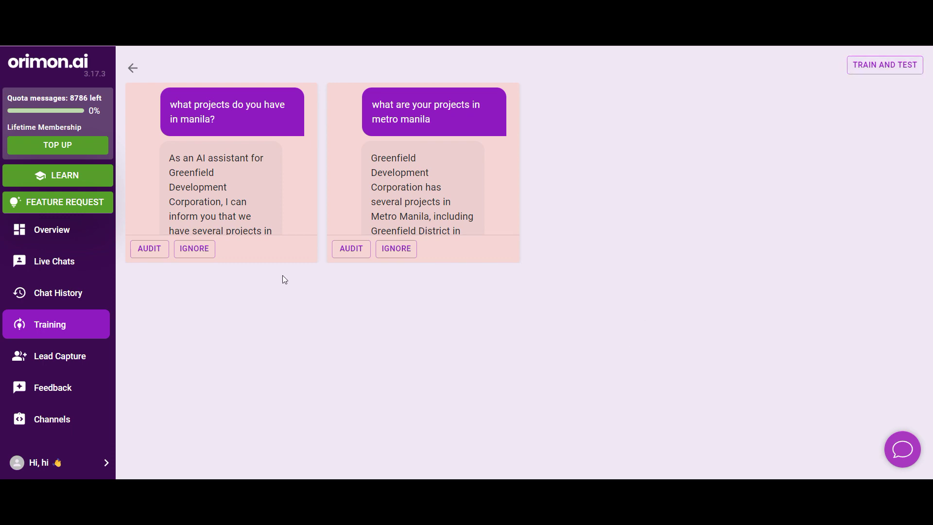
Step: Go to the Greenfield bot's knowledge sources and view its uploaded documents
left_click(57, 238)
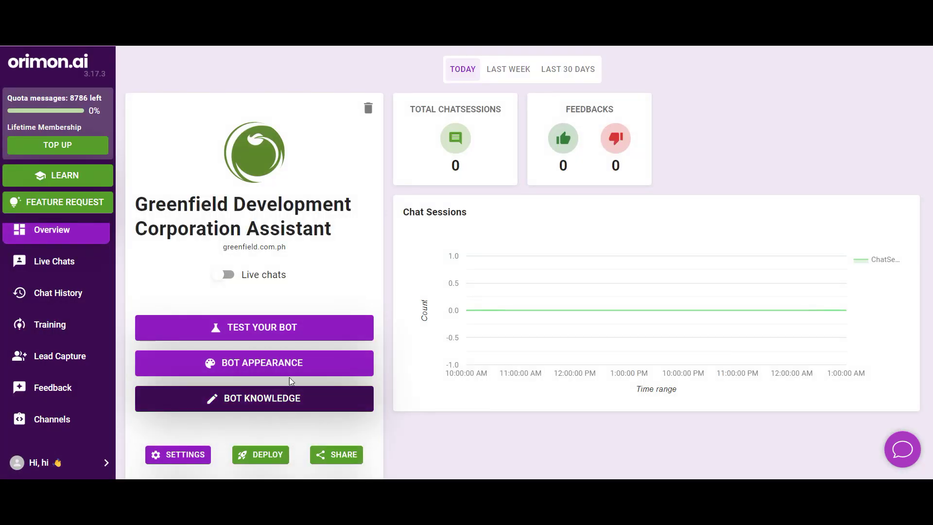
left_click(246, 401)
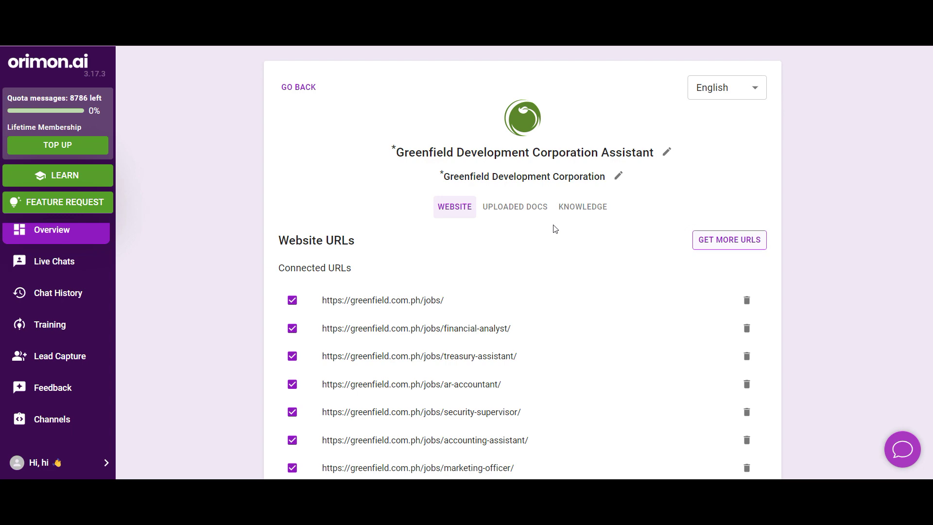
left_click(517, 207)
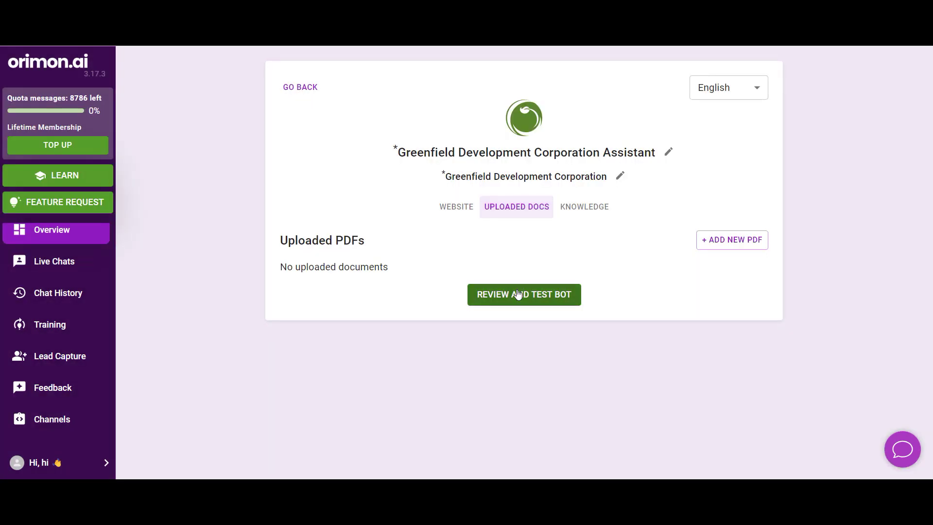
Step: Review the company Knowledge form, then the Website tab listing connected greenfield.com.ph URLs
left_click(573, 209)
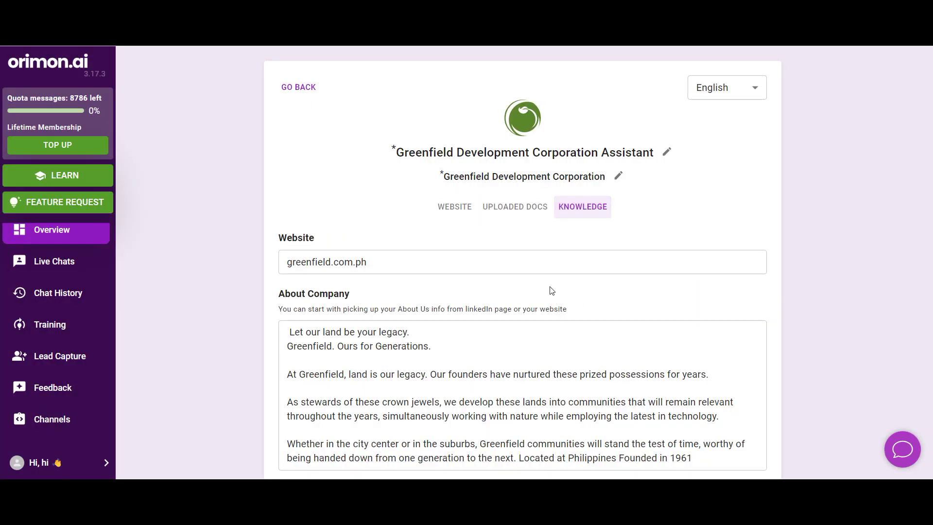
scroll(551, 290, "down", 5)
scroll(552, 290, "down", 3)
scroll(548, 285, "down", 2)
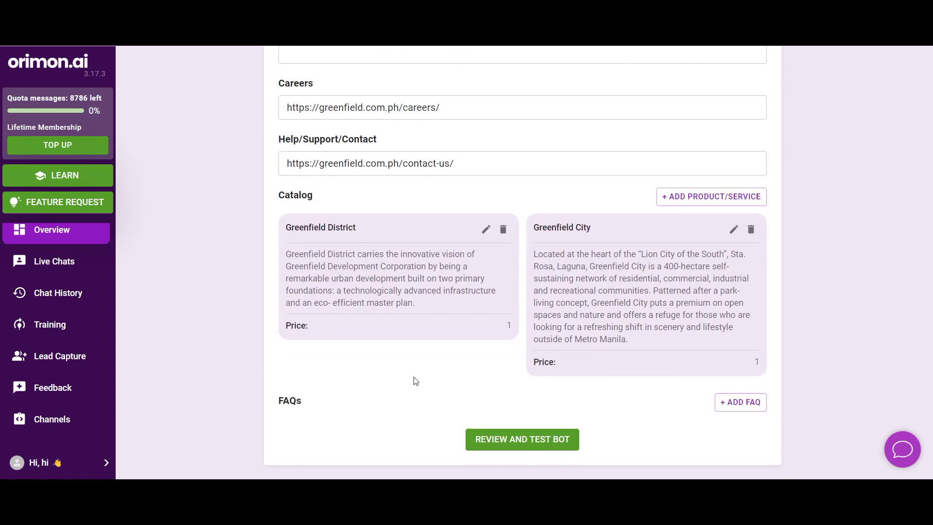
scroll(709, 418, "up", 5)
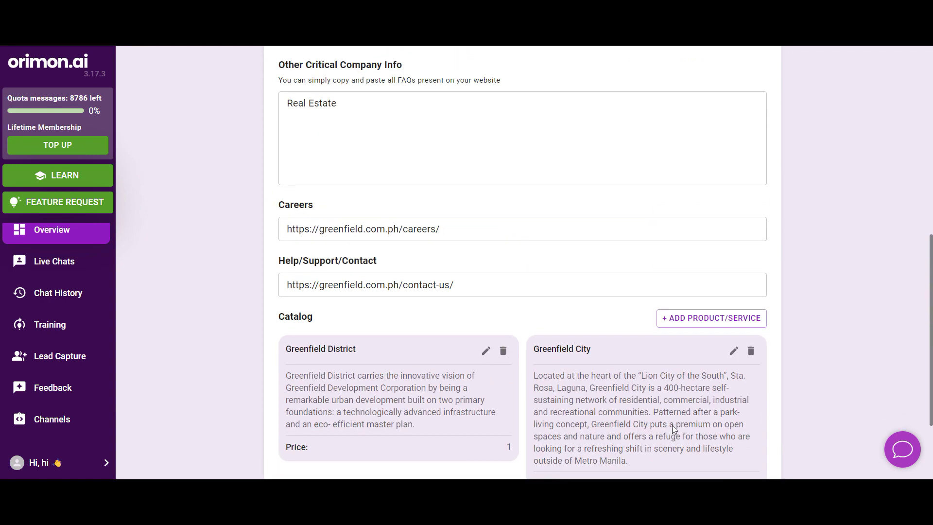
left_click(465, 203)
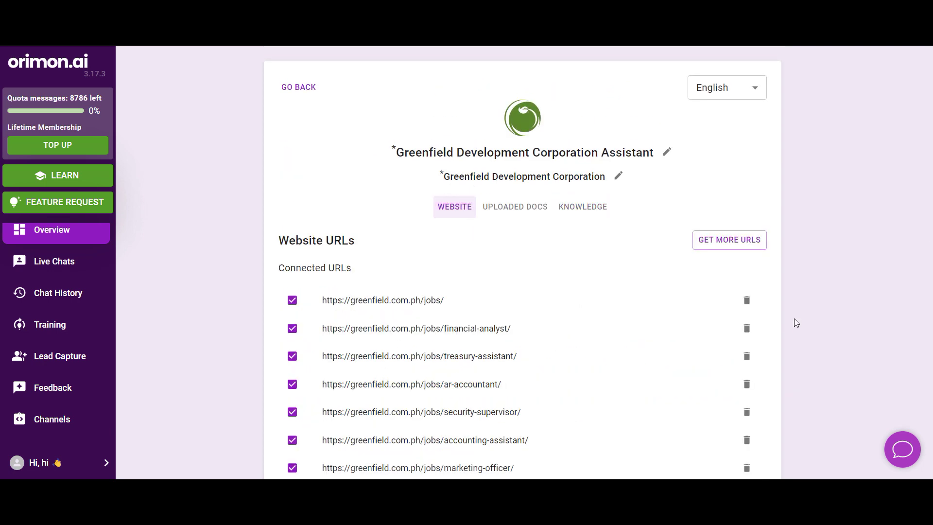
scroll(796, 322, "down", 2)
scroll(795, 323, "up", 2)
Step: Cycle through the live Greenfield site's suggested chat questions, then return to the Orimon.ai overview
left_click(330, 44)
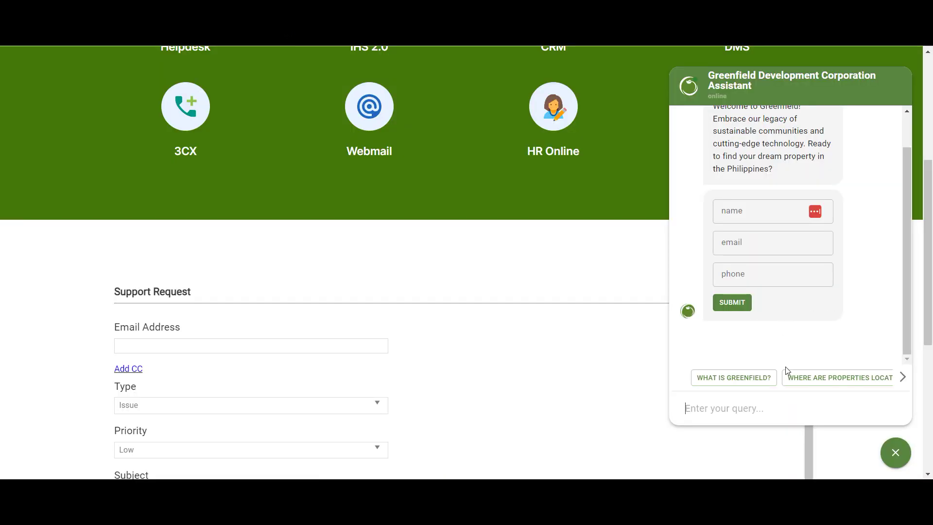
left_click(902, 378)
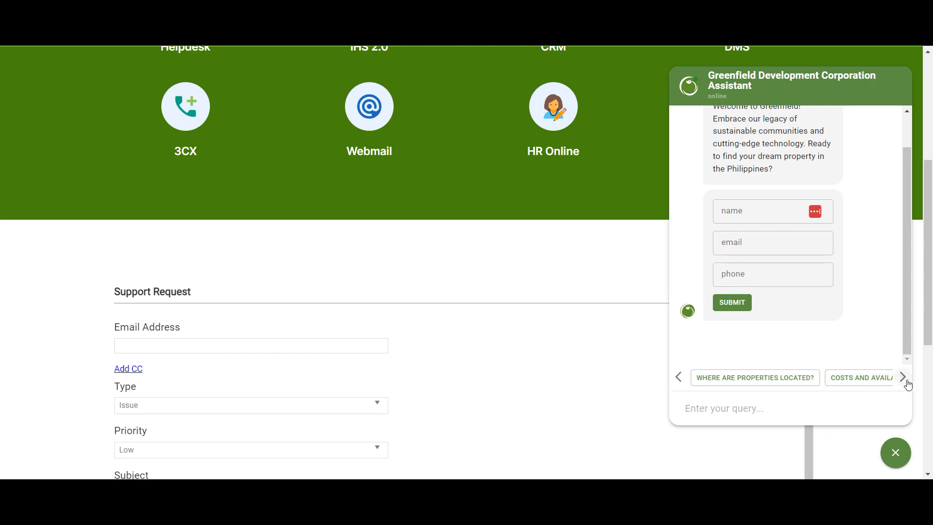
left_click(902, 378)
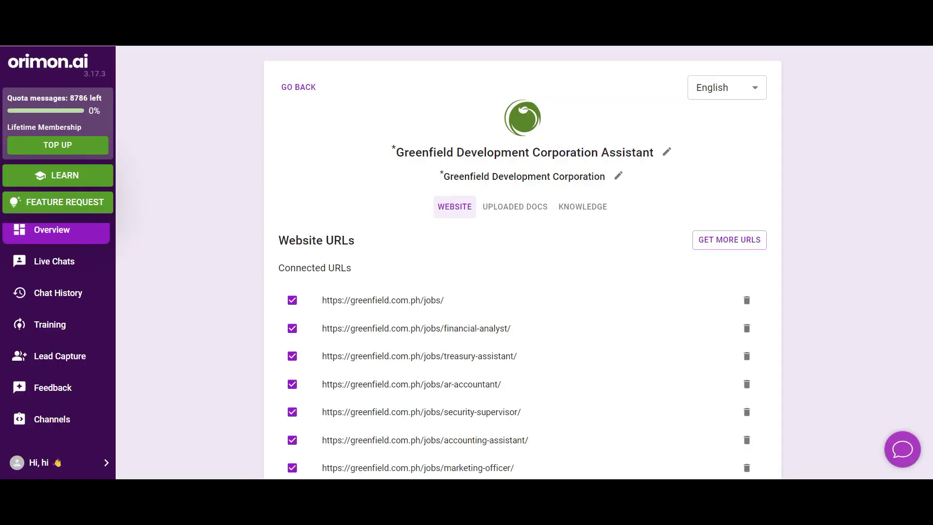
scroll(847, 358, "down", 2)
scroll(847, 358, "up", 2)
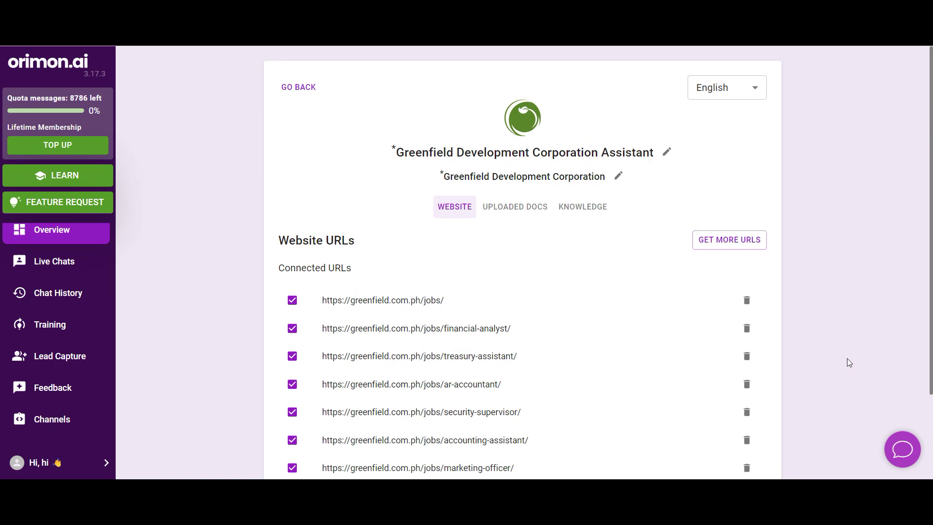
left_click(315, 88)
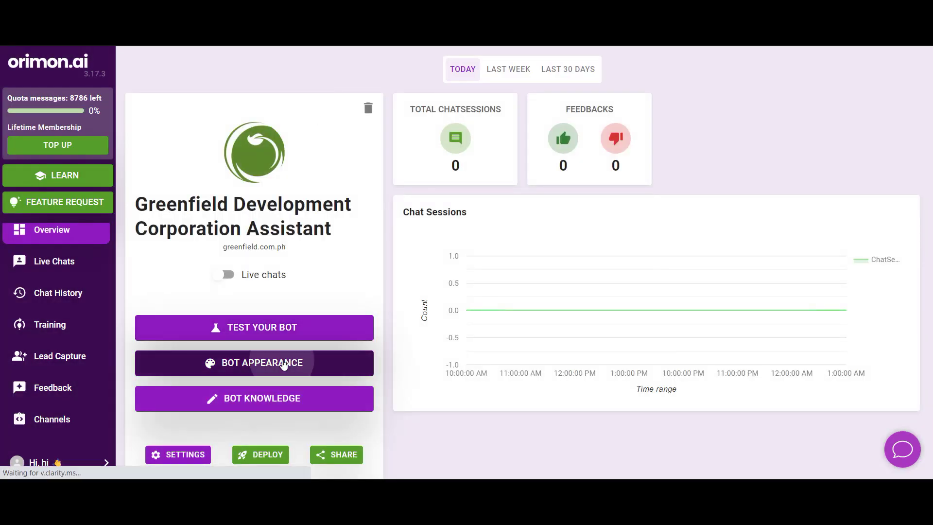
Step: Show Bot Appearance with Quick Replies expanded (including 'What is Greenfield?') and the Branding section expanded
left_click(284, 364)
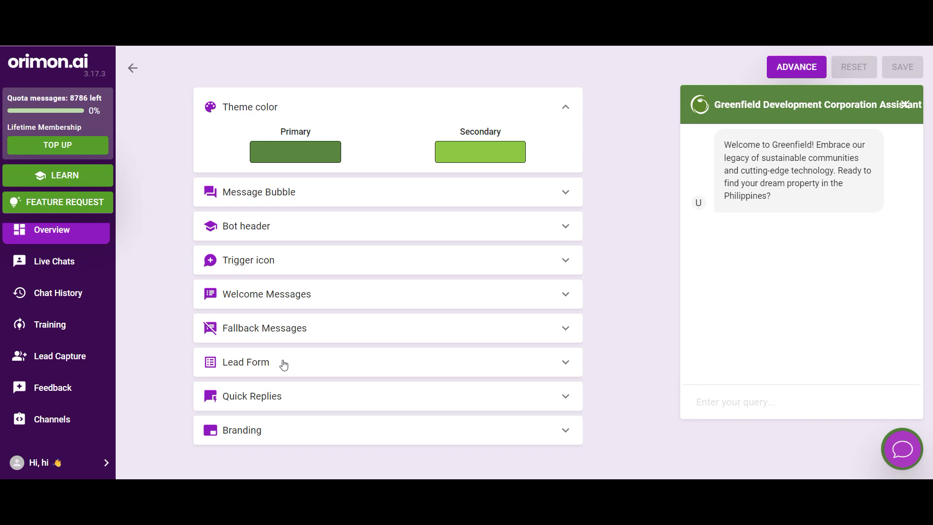
left_click(321, 403)
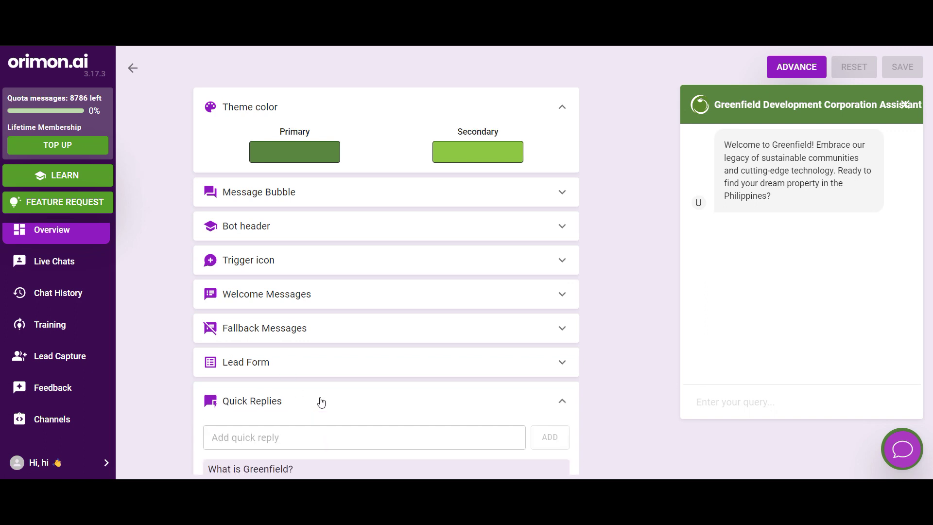
left_click(471, 334)
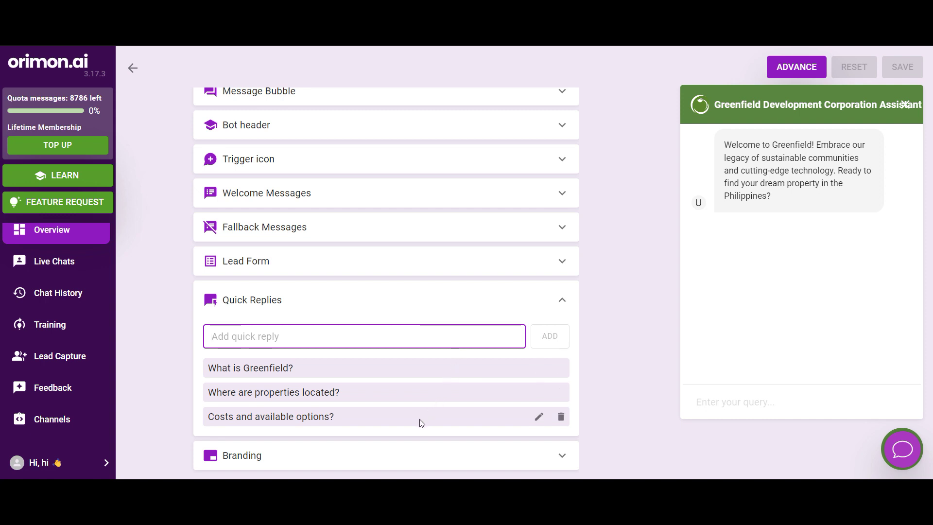
scroll(321, 304, "up", 2)
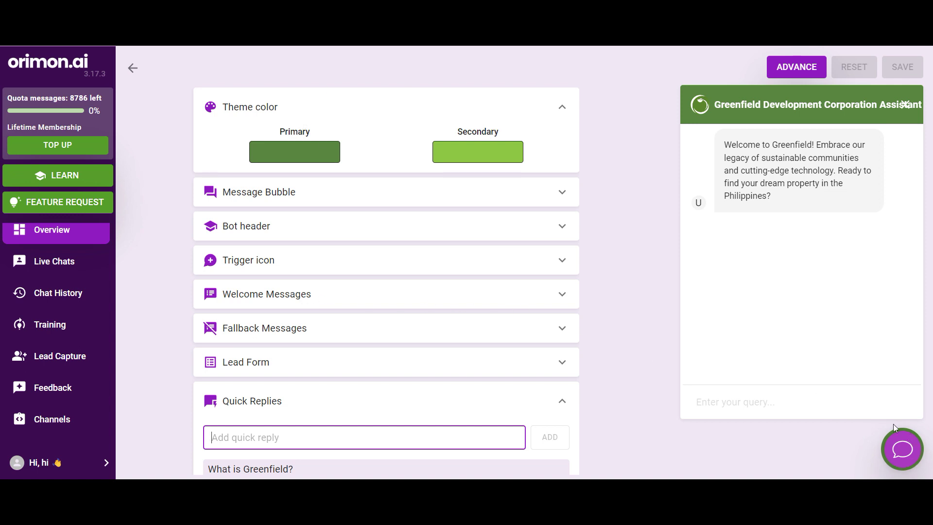
scroll(446, 384, "down", 2)
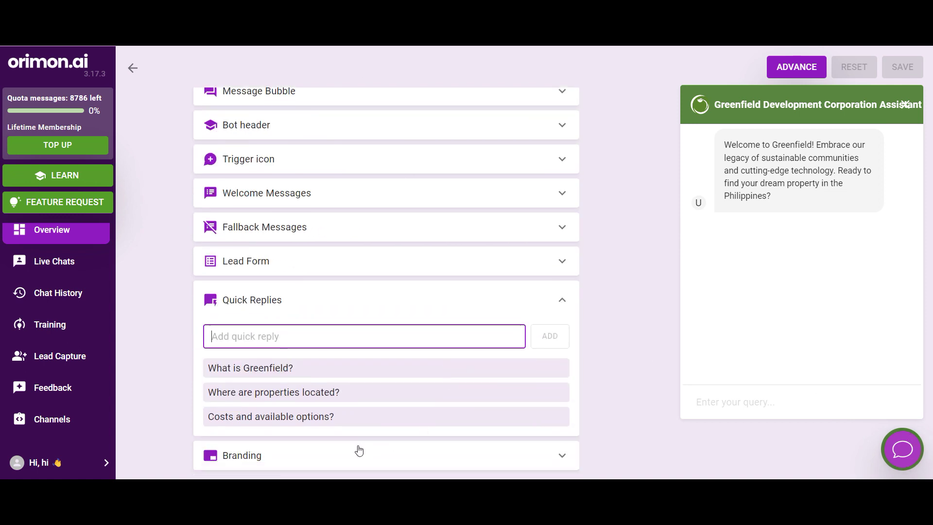
left_click(283, 455)
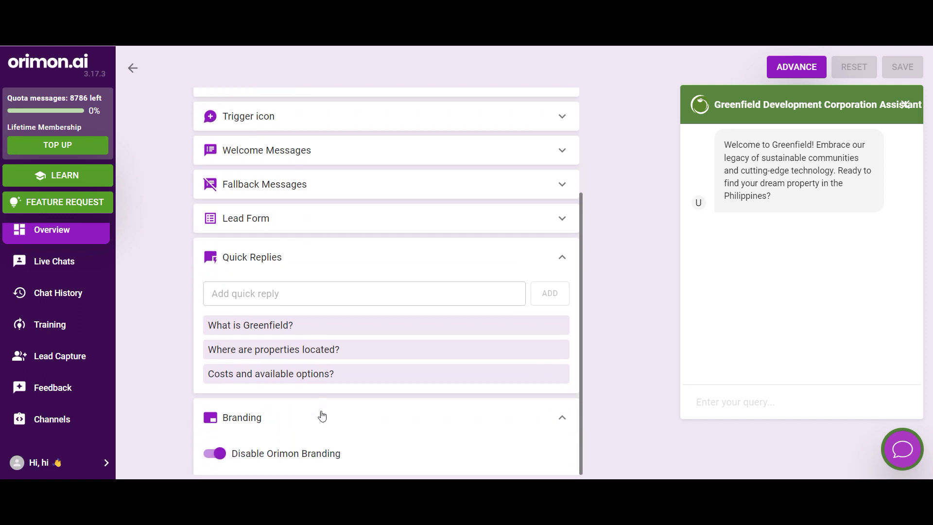
scroll(323, 416, "up", 3)
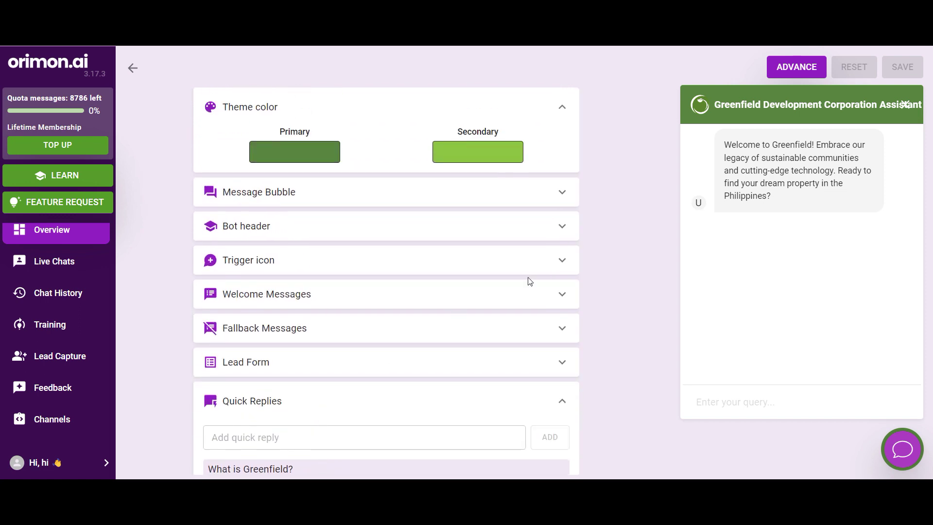